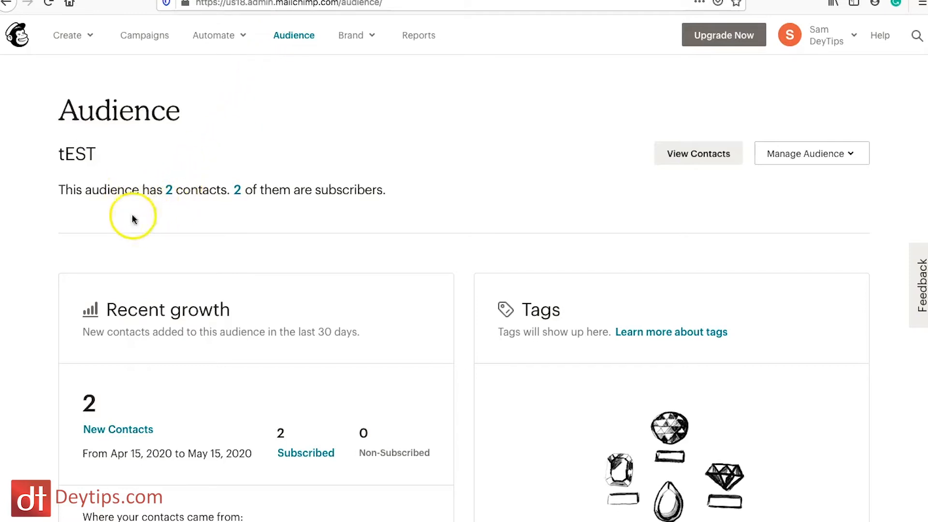
- Look over the audience dashboard and open the contact list of the tEST audience from the list of all audiences
{"action": "scroll", "coordinate": [180, 300], "scroll_direction": "down", "scroll_amount": 5}
{"action": "scroll", "coordinate": [180, 300], "scroll_direction": "up", "scroll_amount": 5}
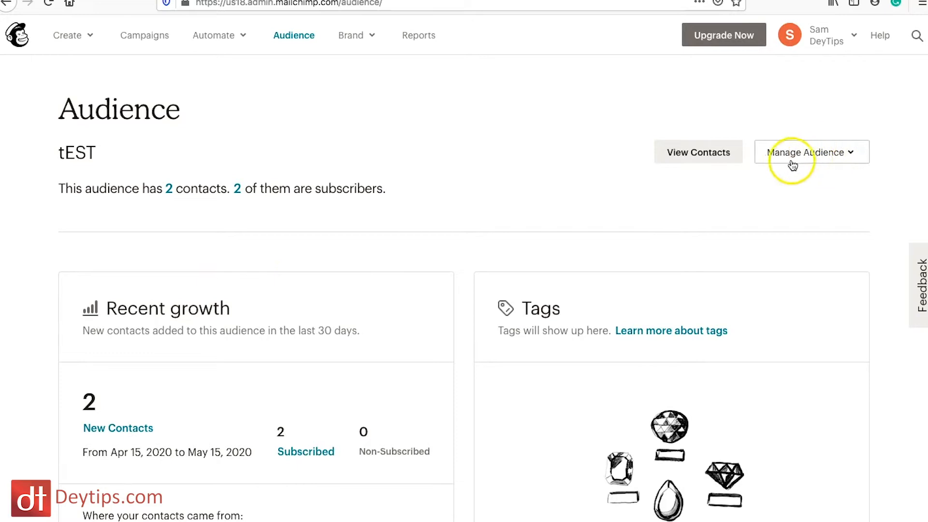
{"action": "left_click", "coordinate": [847, 156]}
{"action": "left_click", "coordinate": [833, 186]}
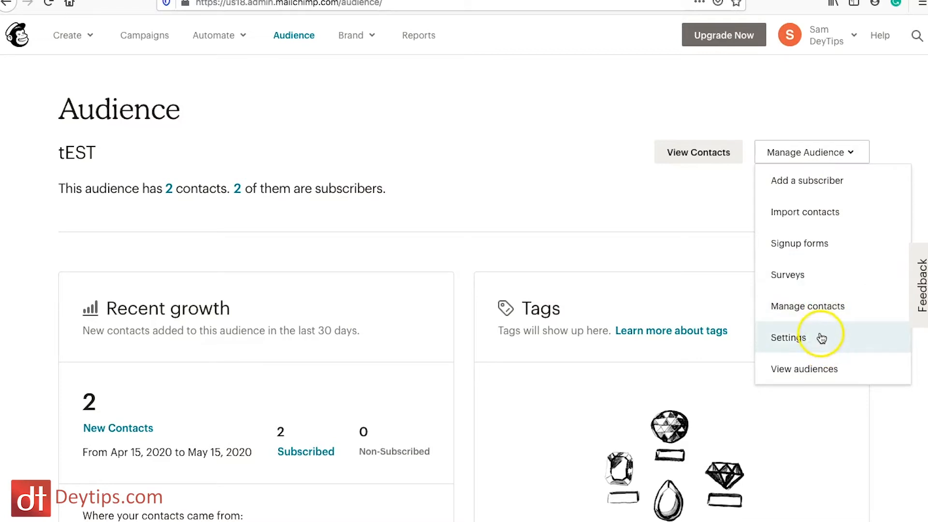
{"action": "left_click", "coordinate": [810, 373]}
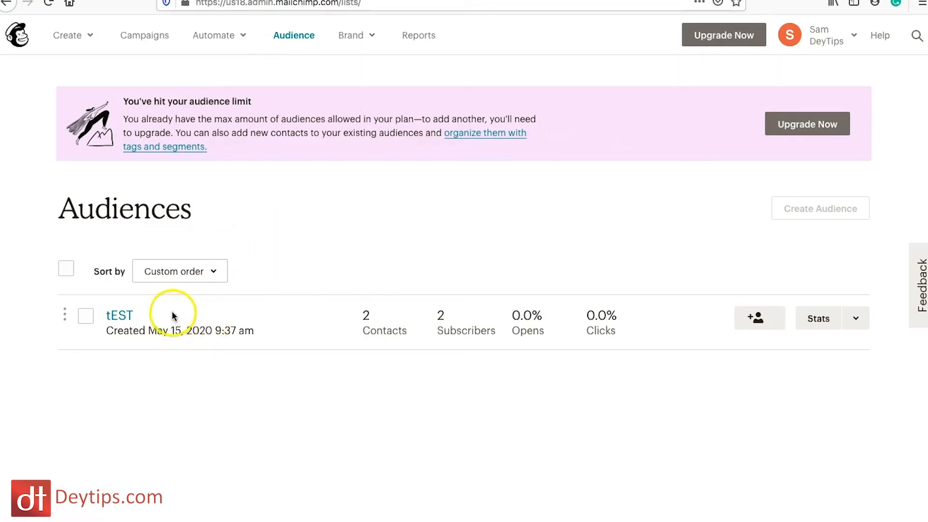
{"action": "left_click", "coordinate": [118, 318]}
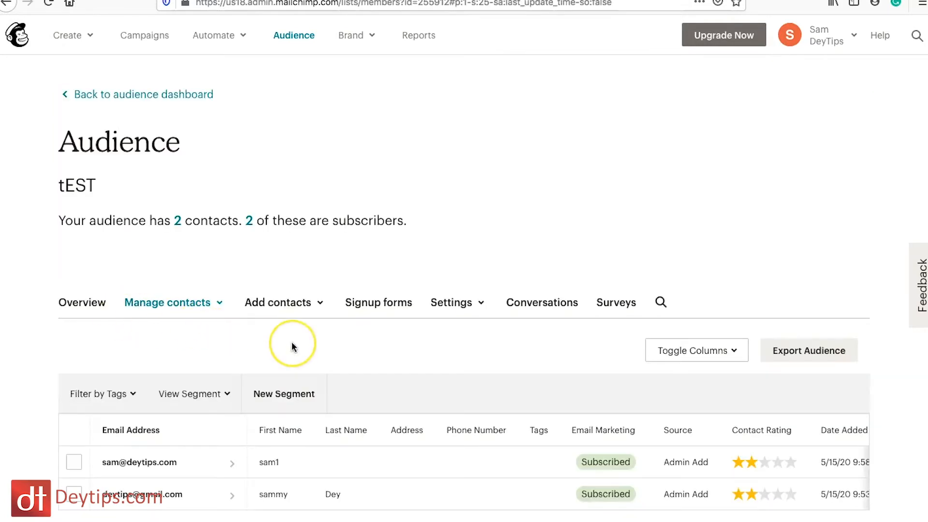
{"action": "scroll", "coordinate": [292, 342], "scroll_direction": "down", "scroll_amount": 1}
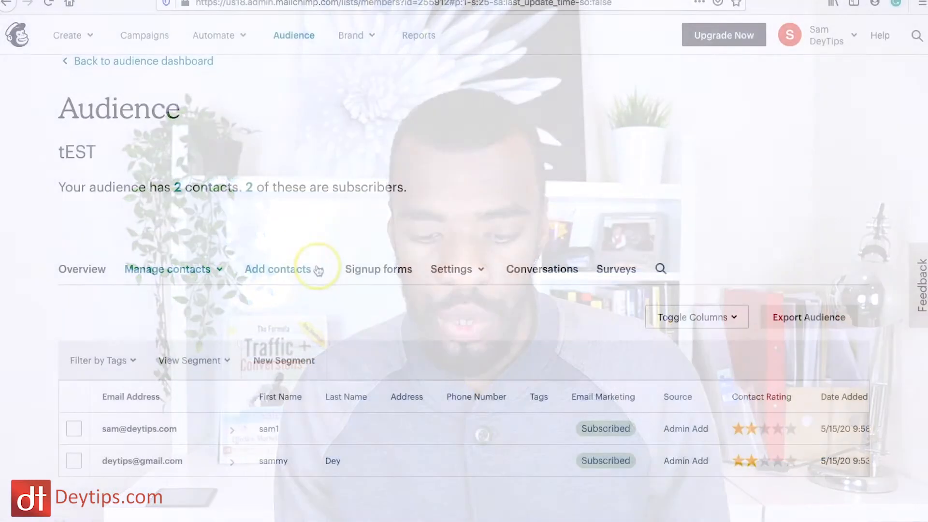
- Open the form for adding a single subscriber to the tEST audience and review its fields
{"action": "left_click", "coordinate": [318, 269]}
{"action": "left_click", "coordinate": [296, 301]}
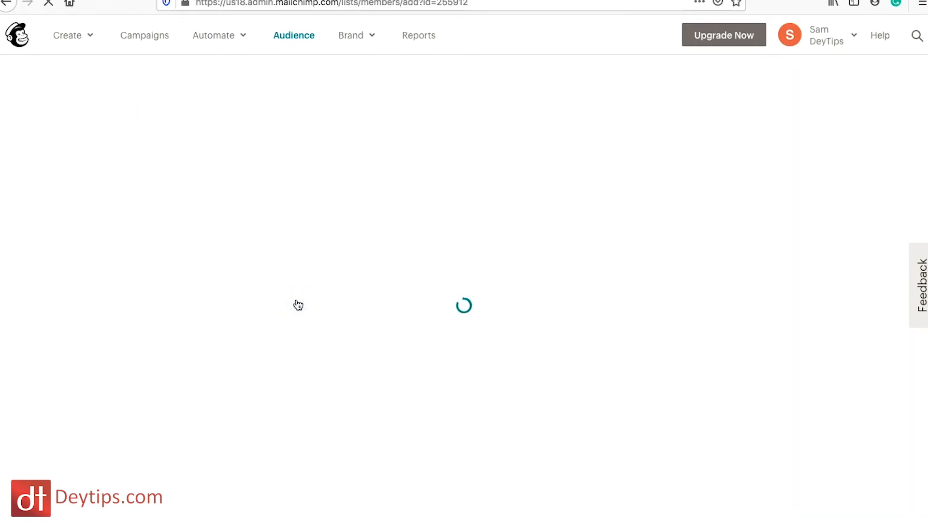
{"action": "scroll", "coordinate": [341, 358], "scroll_direction": "down", "scroll_amount": 3}
{"action": "scroll", "coordinate": [341, 359], "scroll_direction": "down", "scroll_amount": 10}
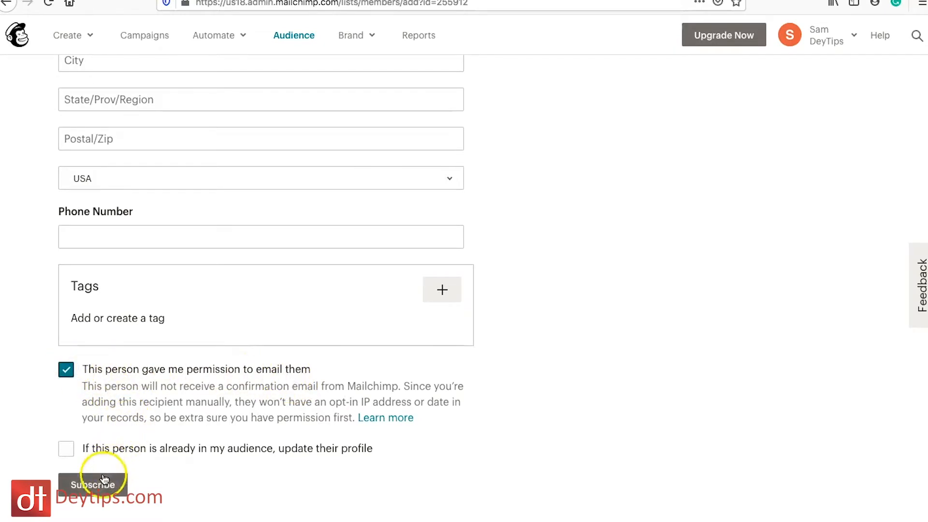
{"action": "scroll", "coordinate": [165, 230], "scroll_direction": "up", "scroll_amount": 12}
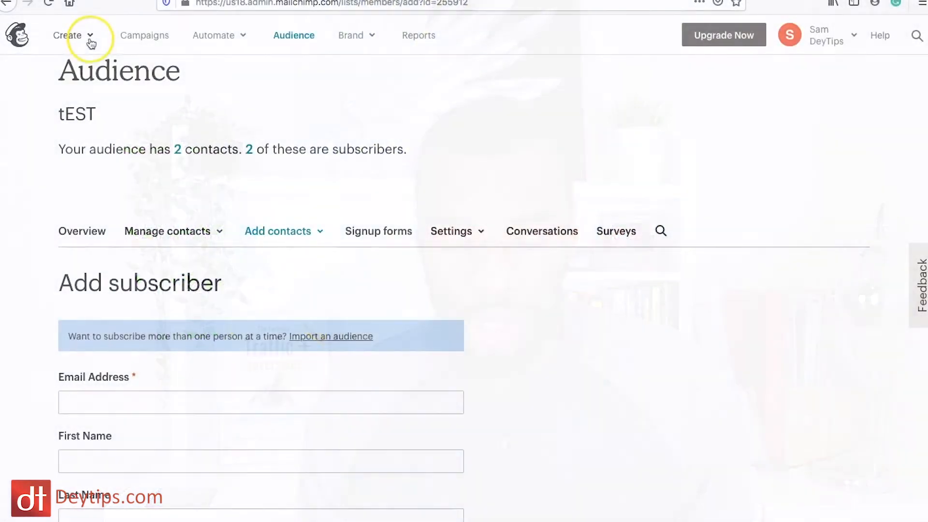
- Create a regular email campaign named "YouTube test"
{"action": "left_click", "coordinate": [89, 38]}
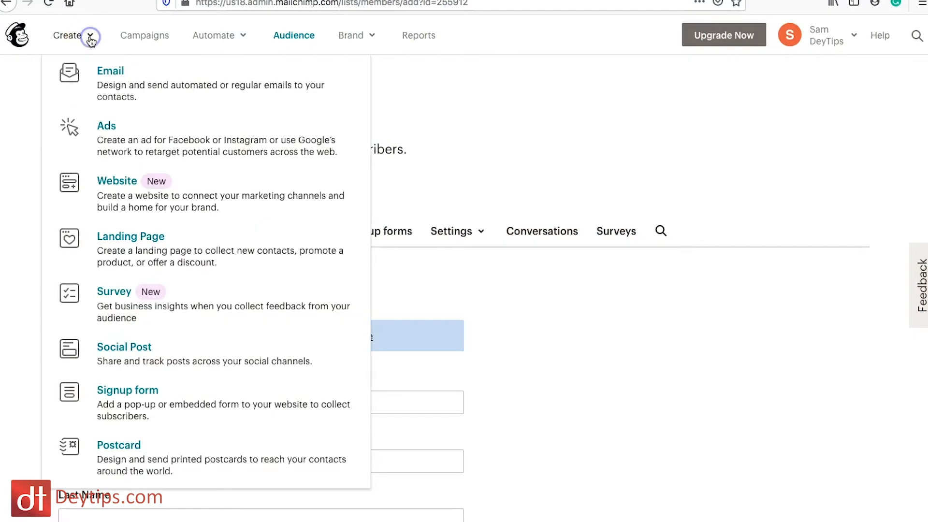
{"action": "left_click", "coordinate": [109, 70]}
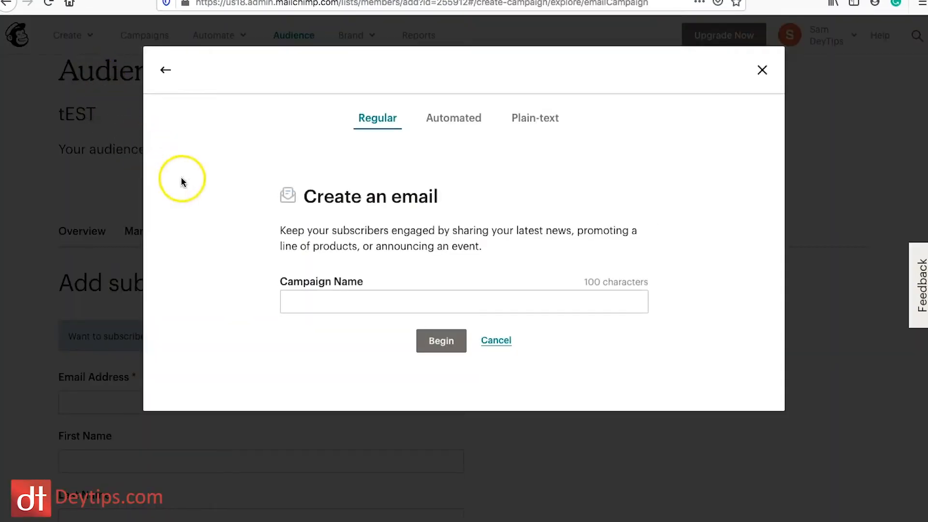
{"action": "left_click", "coordinate": [338, 297]}
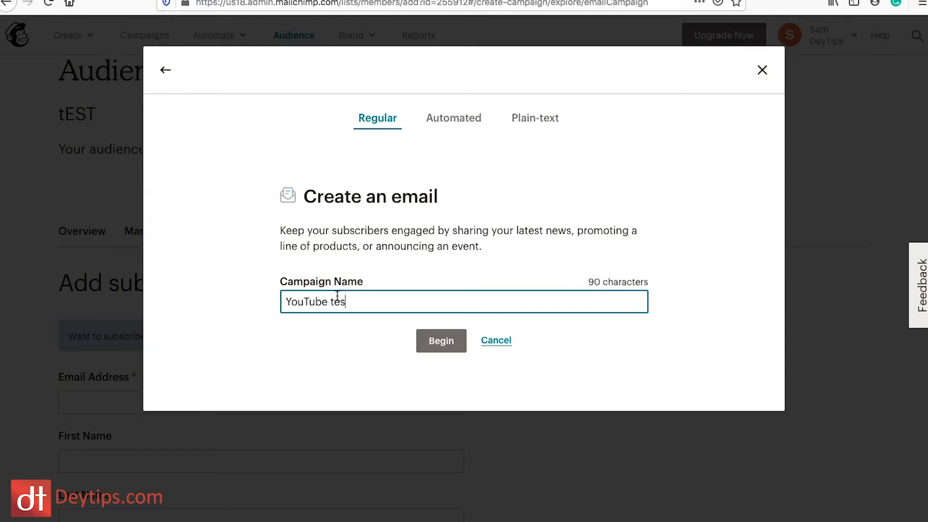
{"action": "left_click", "coordinate": [439, 342]}
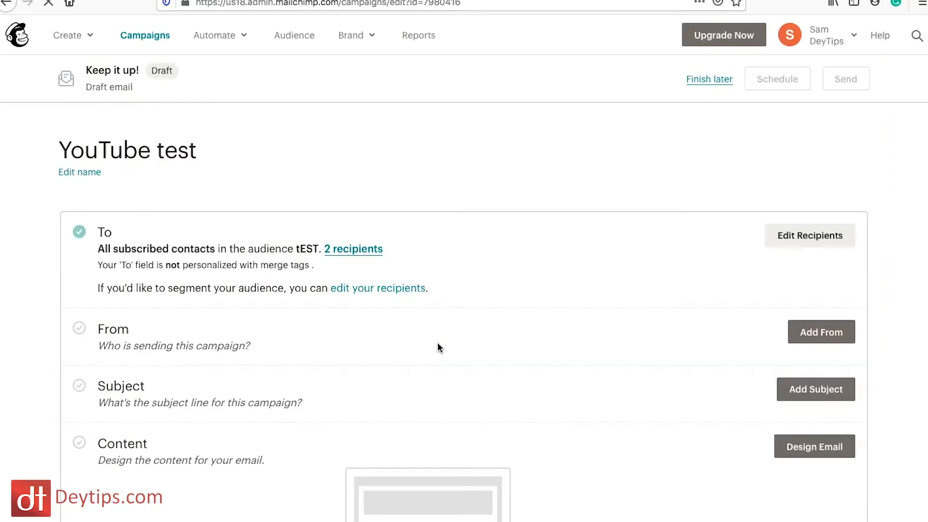
- Save the prefilled sender name and email address as the campaign's From details
{"action": "scroll", "coordinate": [438, 347], "scroll_direction": "down", "scroll_amount": 2}
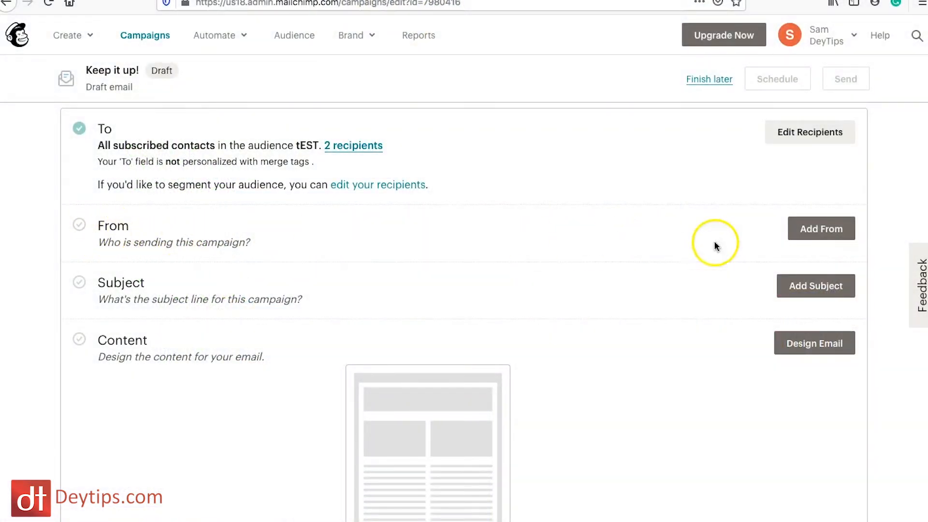
{"action": "left_click", "coordinate": [813, 229]}
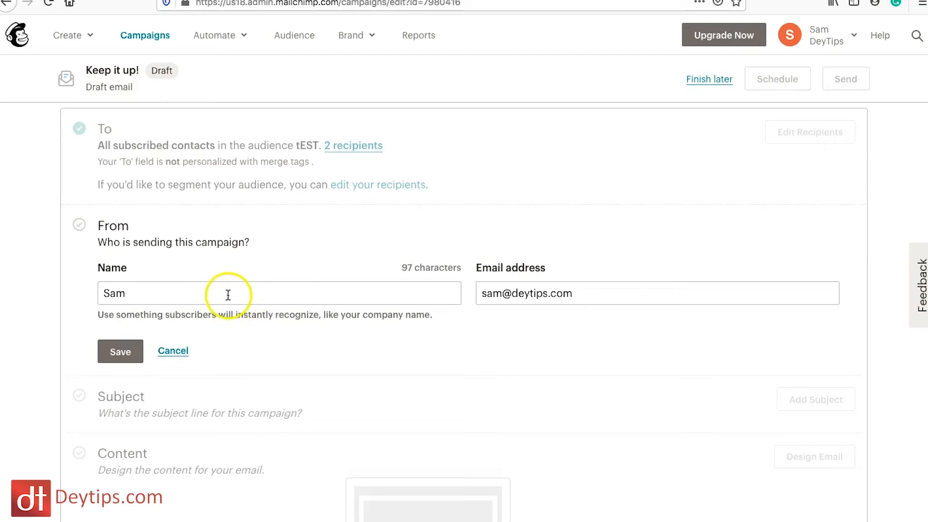
{"action": "scroll", "coordinate": [228, 294], "scroll_direction": "down", "scroll_amount": 2}
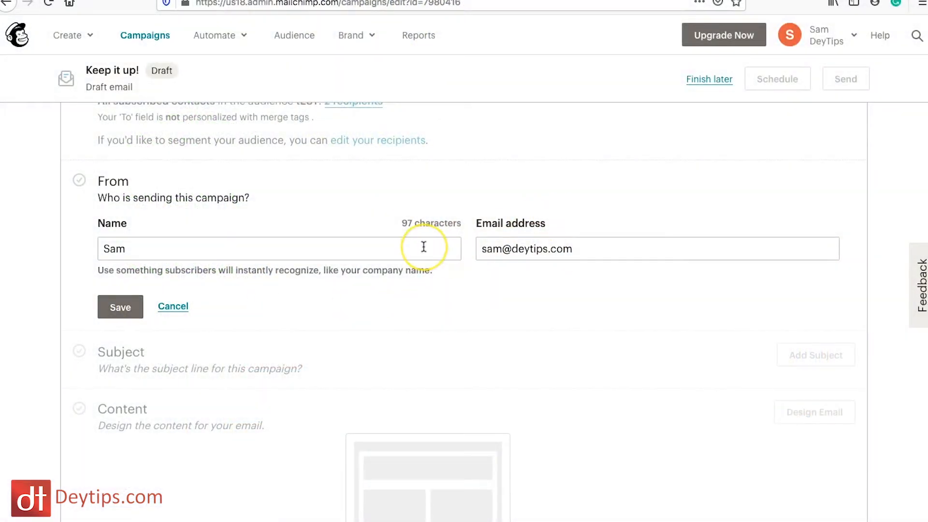
{"action": "left_click", "coordinate": [124, 307]}
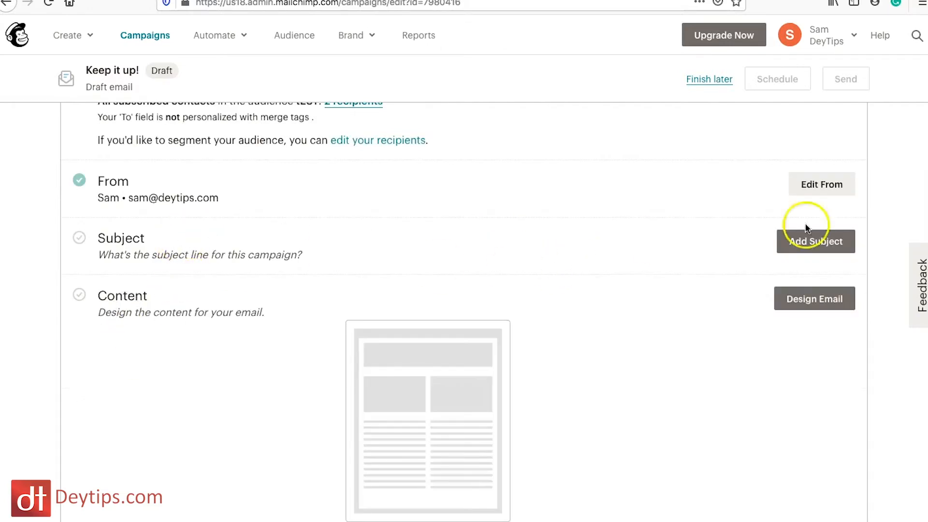
- Enter "YouTube Test Email" as the campaign's subject line
{"action": "left_click", "coordinate": [802, 240]}
{"action": "left_click", "coordinate": [261, 316]}
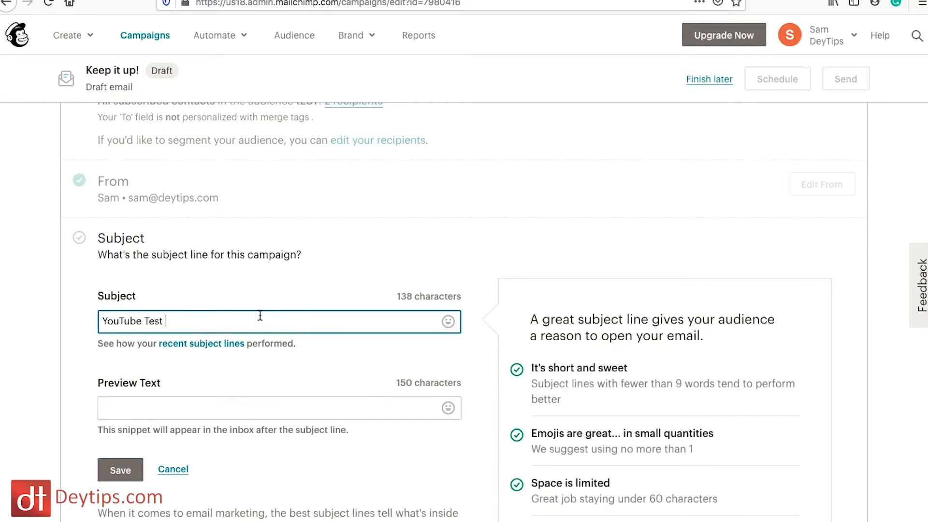
{"action": "type", "text": "YouTube Test Email"}
{"action": "scroll", "coordinate": [259, 384], "scroll_direction": "down", "scroll_amount": 4}
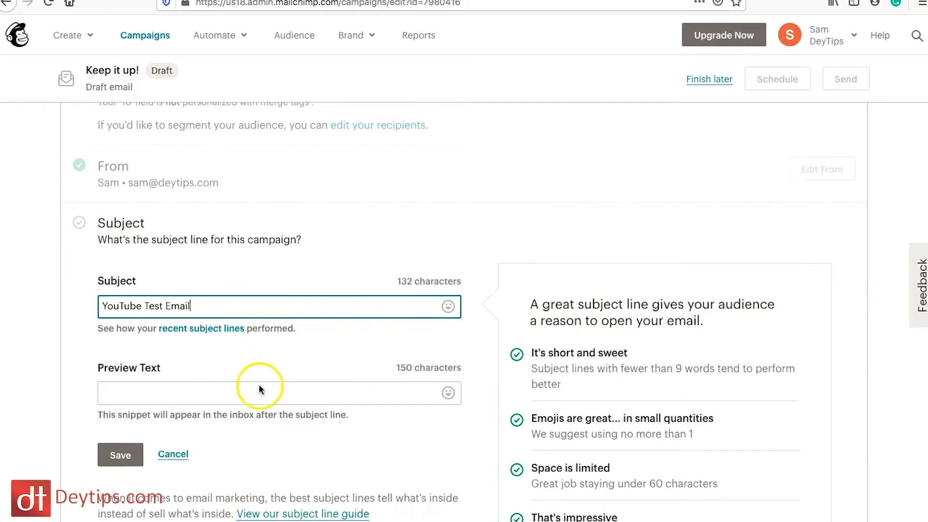
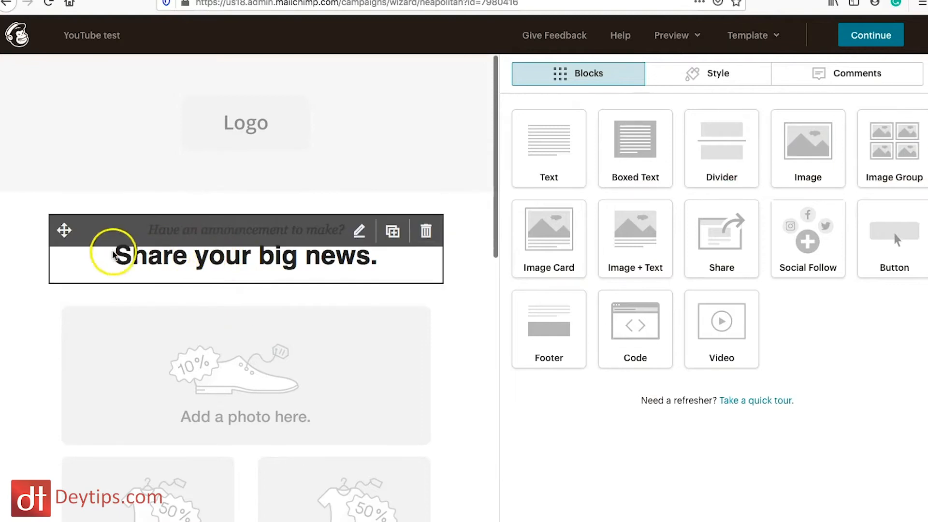
- Insert a Button block beneath the "Share your big news." heading and set its text to "CLICK HERE"
{"action": "left_click_drag", "start_coordinate": [922, 255], "coordinate": [249, 281]}
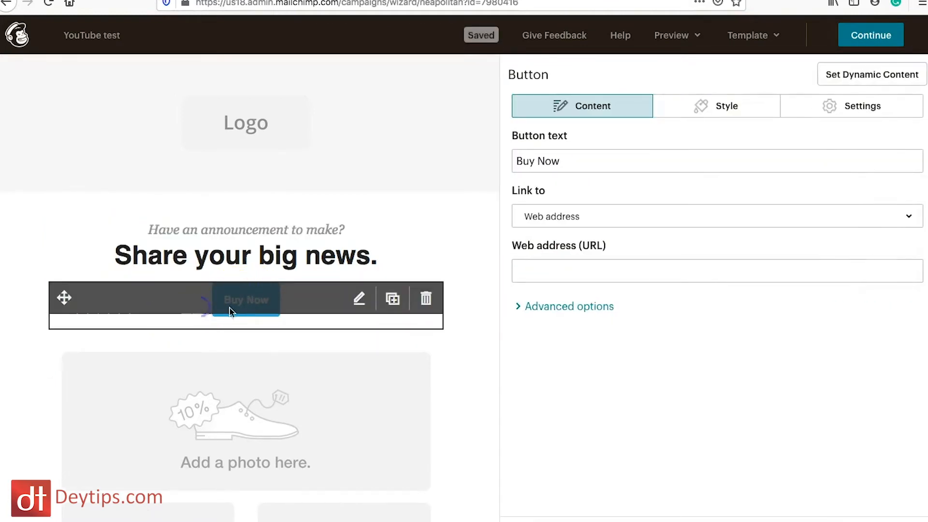
{"action": "left_click", "coordinate": [570, 163]}
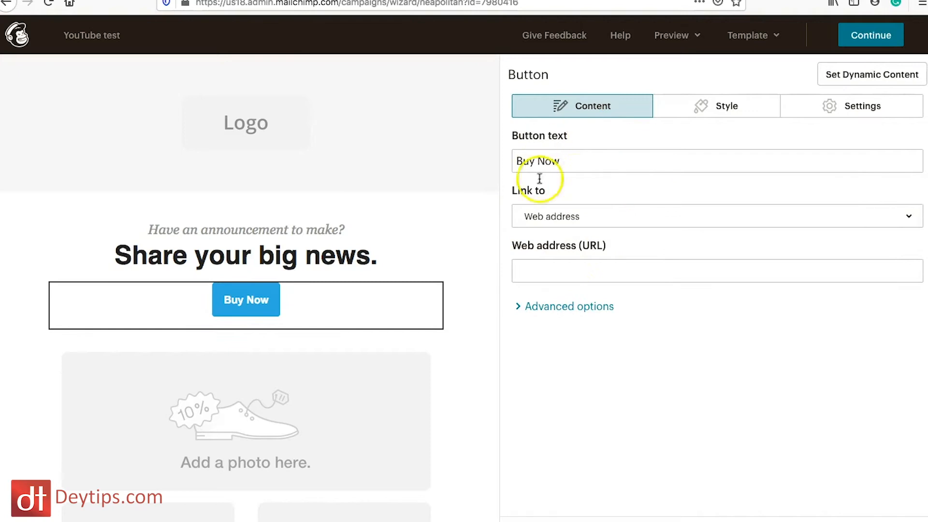
{"action": "left_click", "coordinate": [541, 163]}
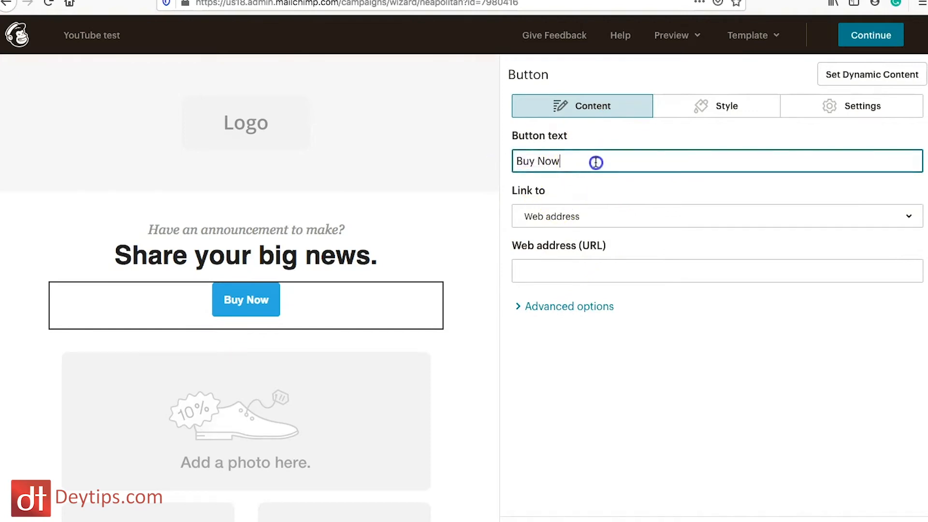
{"action": "type", "text": "O"}
{"action": "key", "text": "BackSpace"}
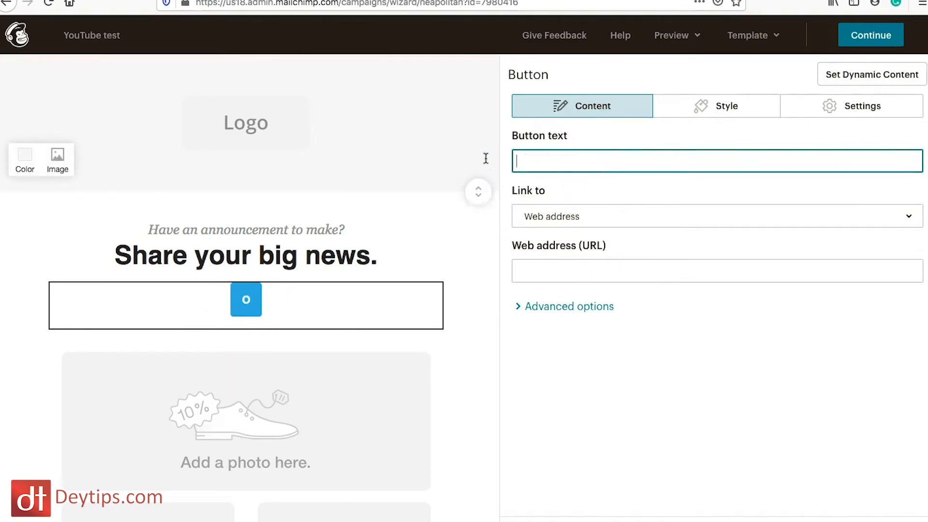
{"action": "type", "text": "CLICK HERE"}
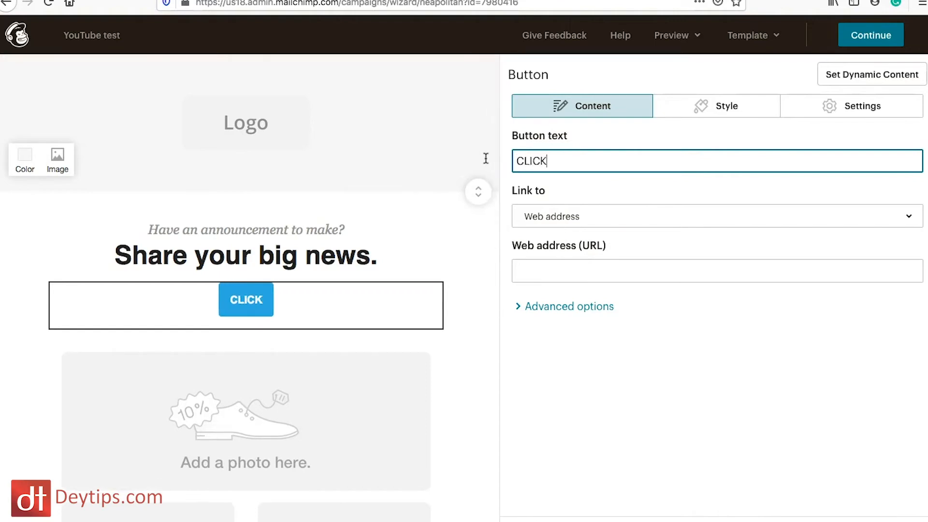
{"action": "left_click", "coordinate": [636, 216]}
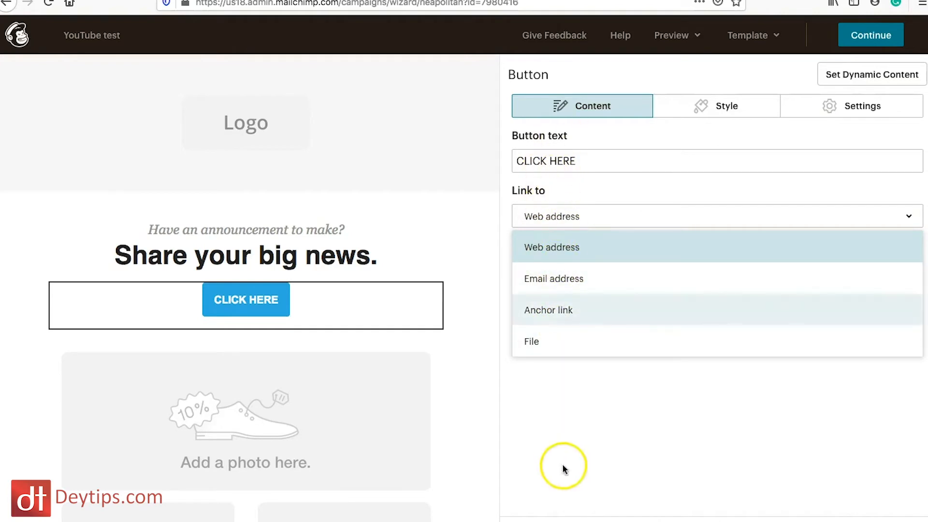
{"action": "left_click", "coordinate": [555, 435]}
{"action": "left_click", "coordinate": [576, 274]}
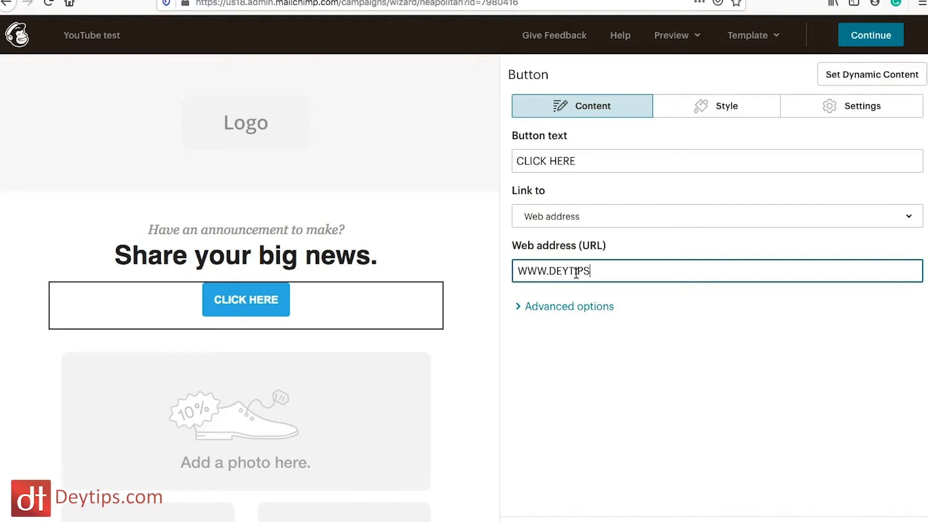
{"action": "left_click", "coordinate": [587, 348]}
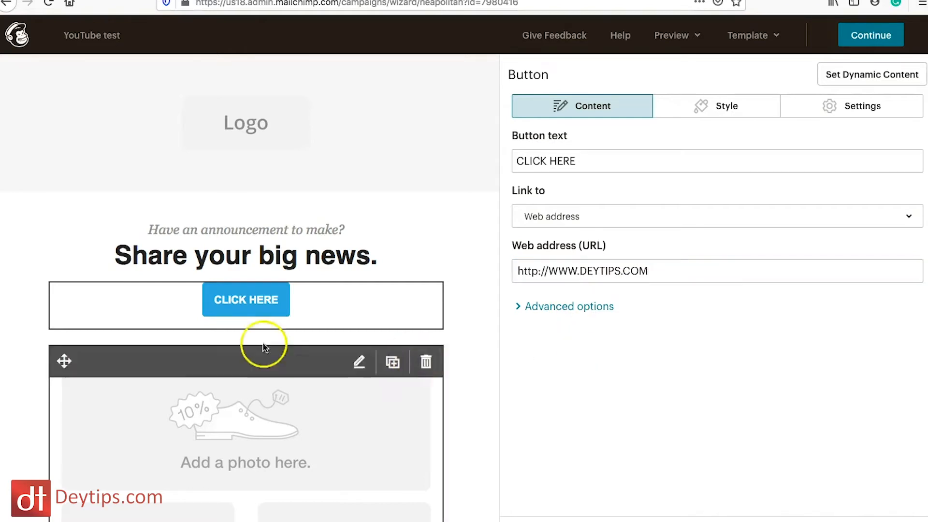
- Replace the heading "Share your big news." in the text block above the button with "Buy now"
{"action": "left_click", "coordinate": [133, 269]}
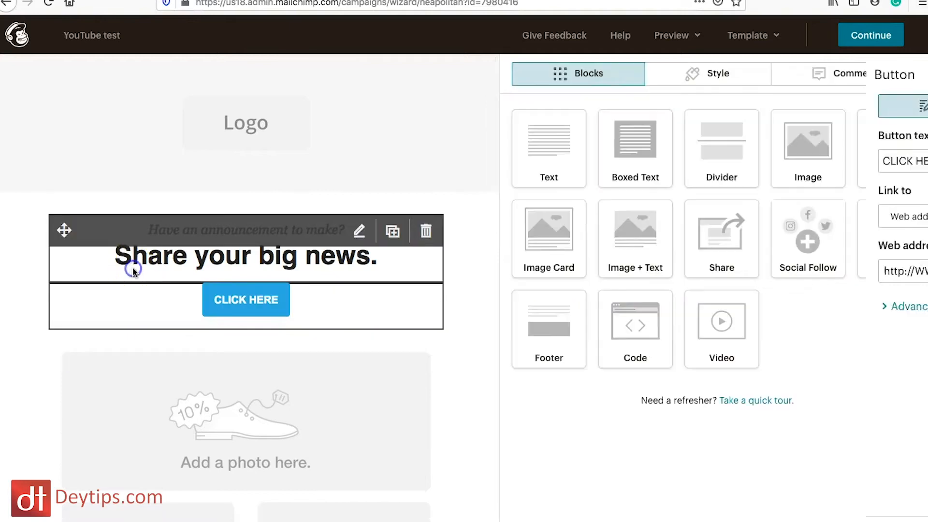
{"action": "left_click", "coordinate": [359, 230]}
{"action": "left_click_drag", "start_coordinate": [691, 217], "coordinate": [522, 198]}
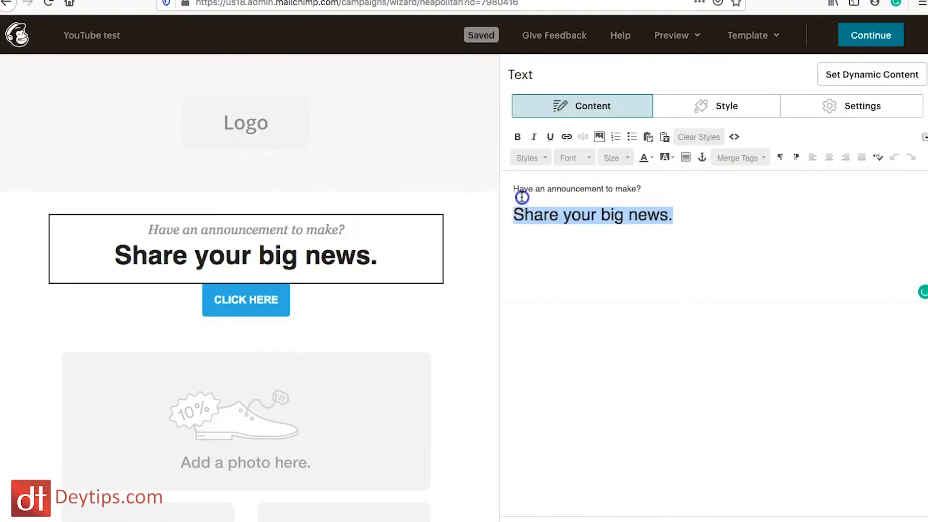
{"action": "type", "text": "Buy now"}
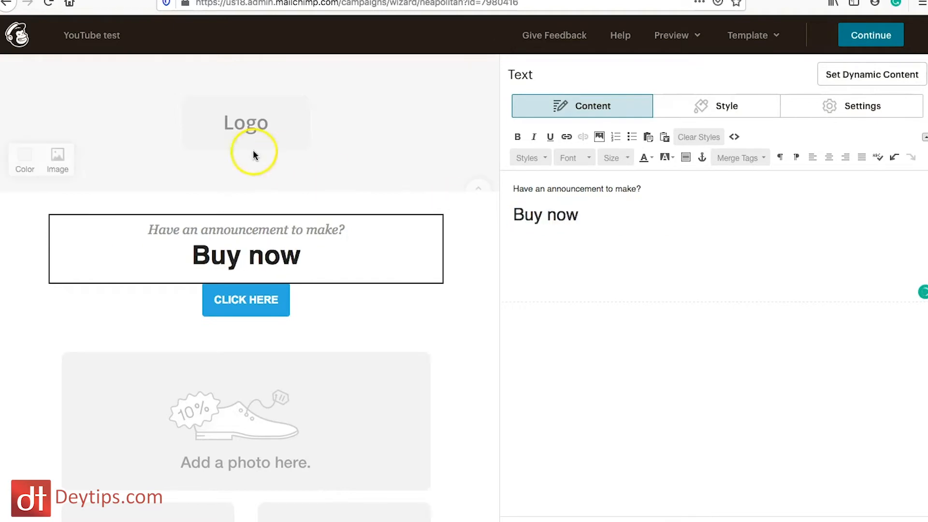
- Replace the logo placeholder at the head of the email with the uploaded image "Making sales online" from the Desktop
{"action": "mouse_move", "coordinate": [327, 120]}
{"action": "left_click", "coordinate": [358, 107]}
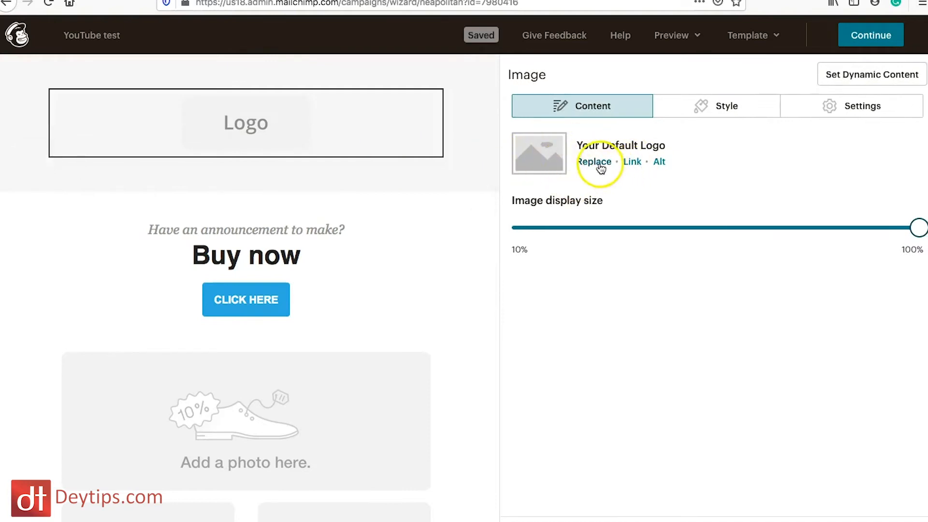
{"action": "left_click", "coordinate": [590, 162]}
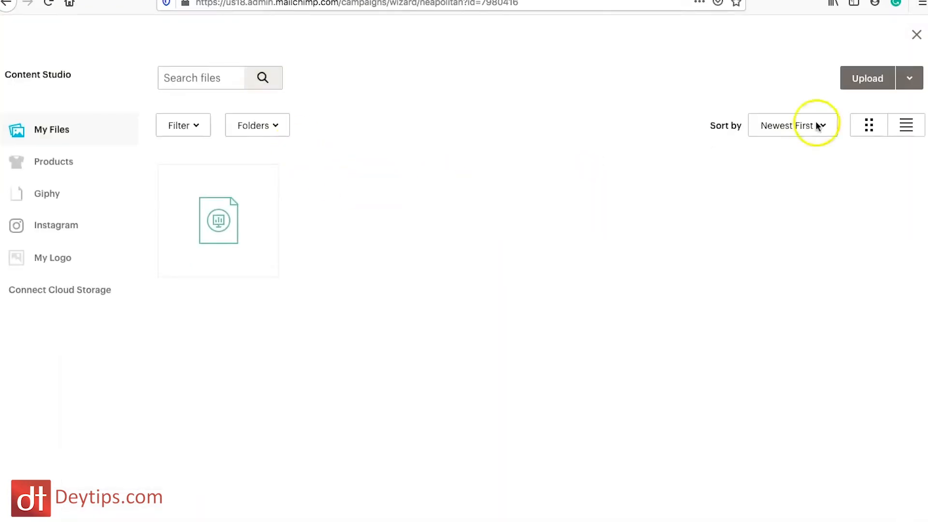
{"action": "left_click", "coordinate": [861, 80]}
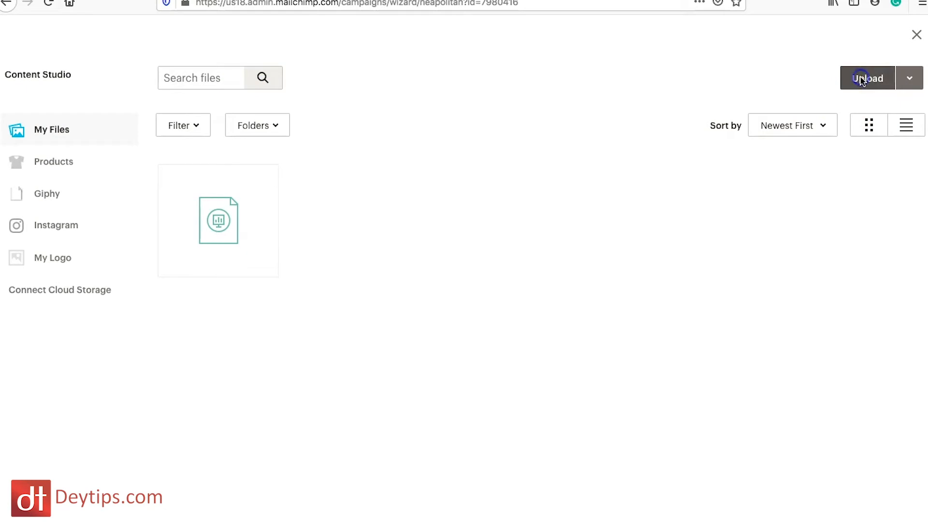
{"action": "left_click", "coordinate": [376, 93]}
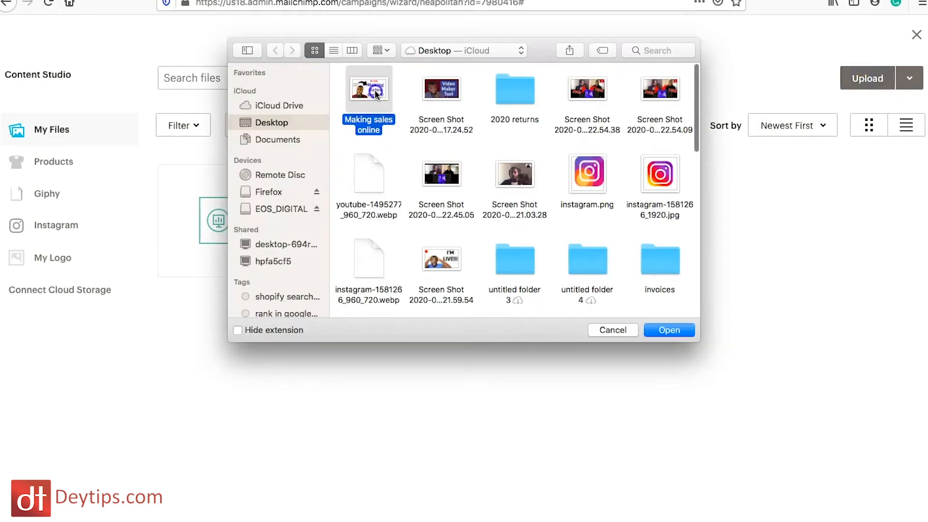
{"action": "left_click", "coordinate": [662, 329]}
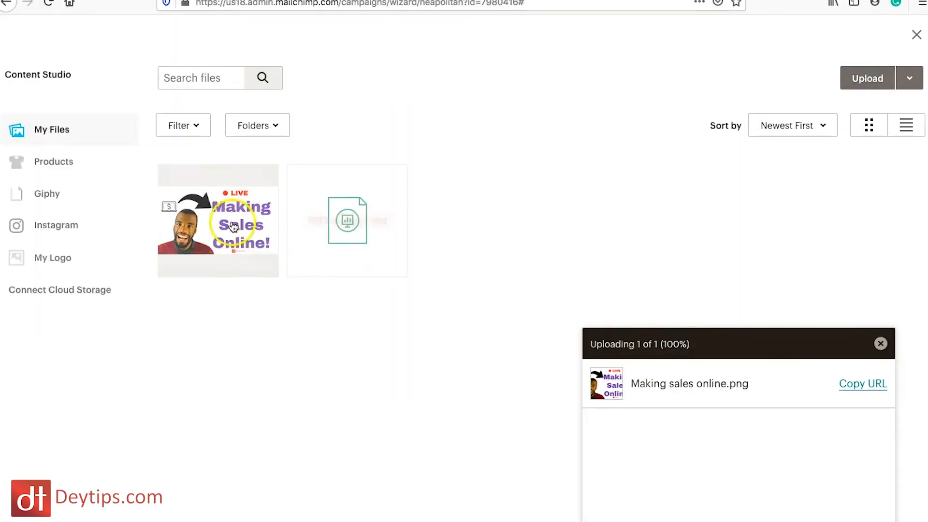
{"action": "left_click", "coordinate": [225, 216]}
{"action": "left_click", "coordinate": [899, 79]}
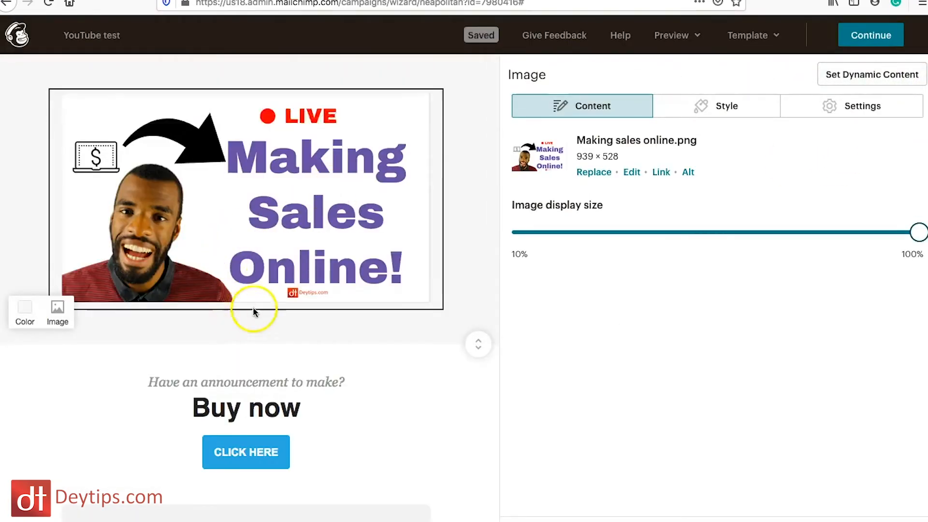
- Delete the photo placeholder block beneath the CLICK HERE button and the "Announcements work best" text block below it
{"action": "scroll", "coordinate": [201, 408], "scroll_direction": "down", "scroll_amount": 7}
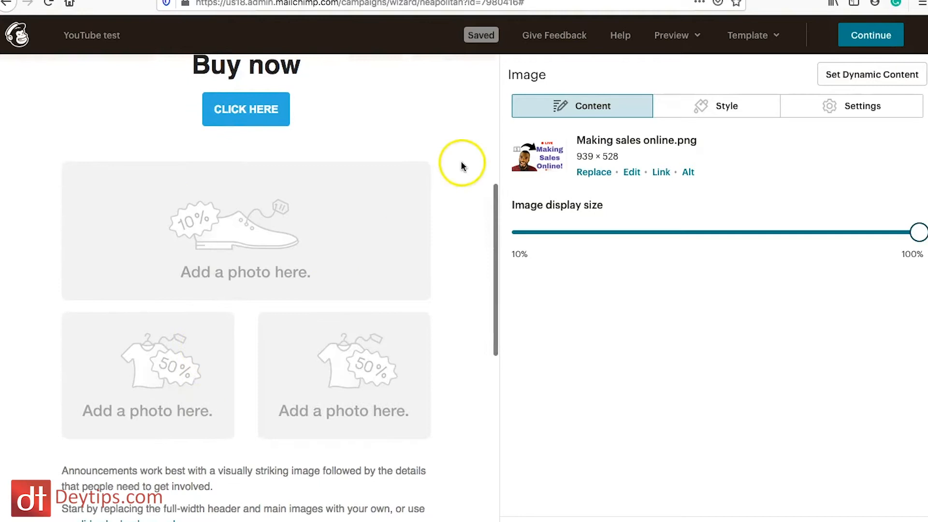
{"action": "left_click", "coordinate": [426, 171]}
{"action": "left_click", "coordinate": [307, 339]}
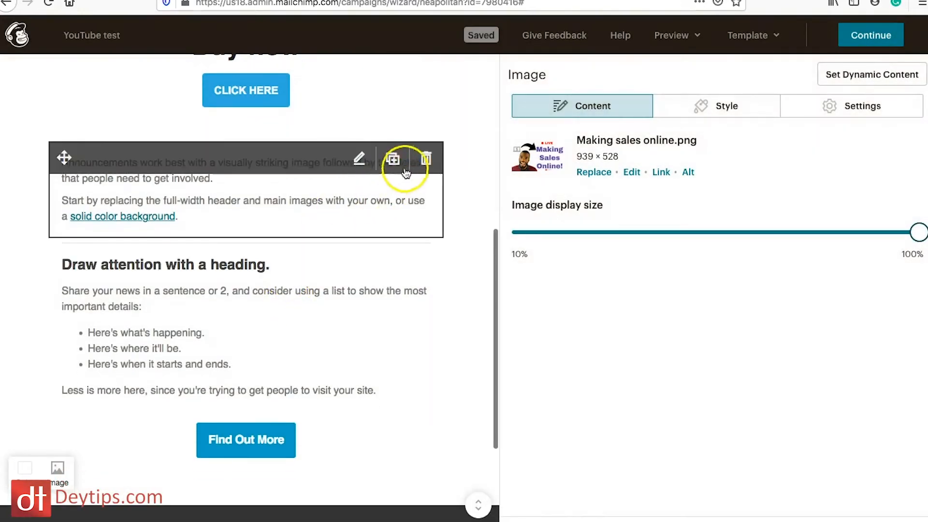
{"action": "left_click", "coordinate": [426, 159]}
{"action": "left_click", "coordinate": [312, 333]}
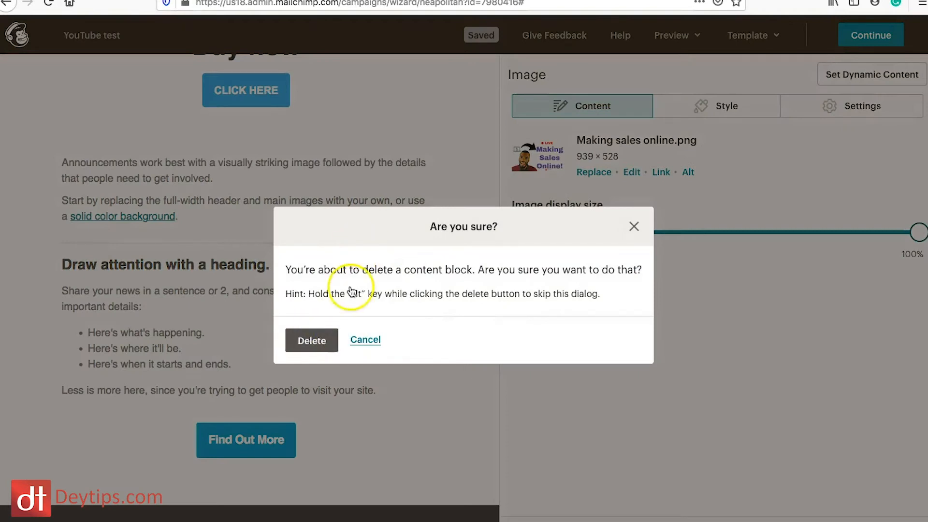
{"action": "left_click", "coordinate": [311, 341]}
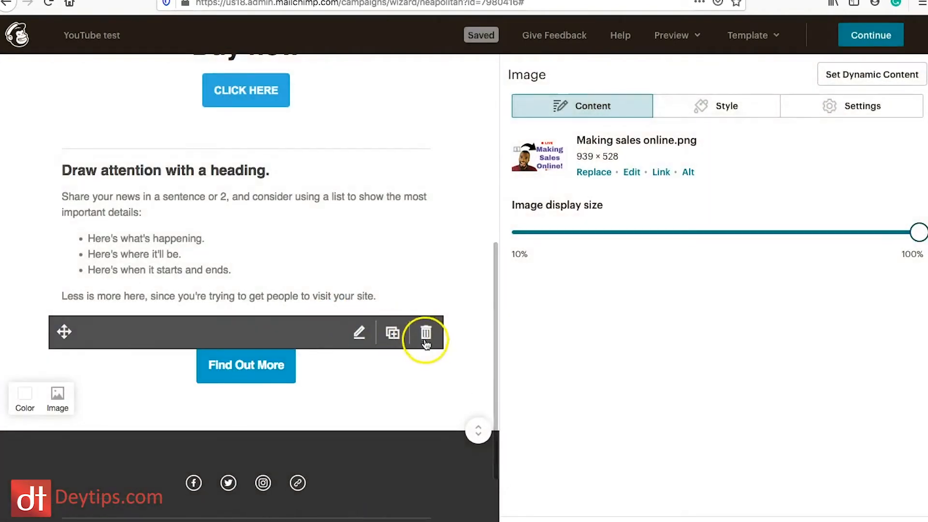
- Delete the Find Out More button block and the "Draw attention with a heading." text block
{"action": "left_click", "coordinate": [425, 344]}
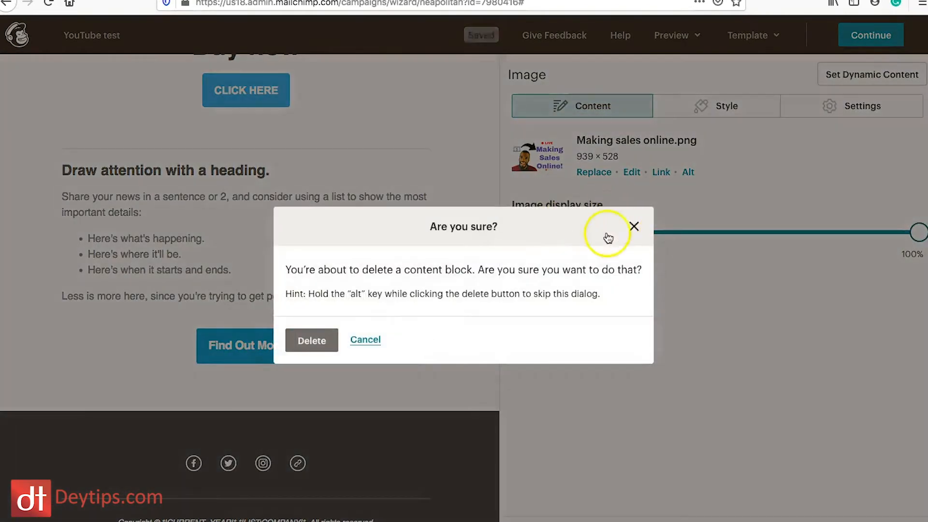
{"action": "left_click", "coordinate": [311, 345]}
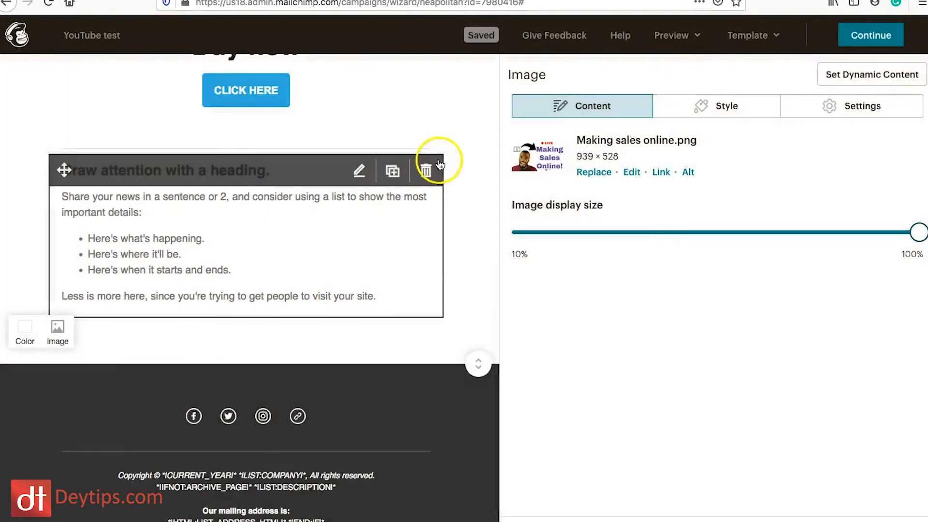
{"action": "left_click", "coordinate": [439, 165]}
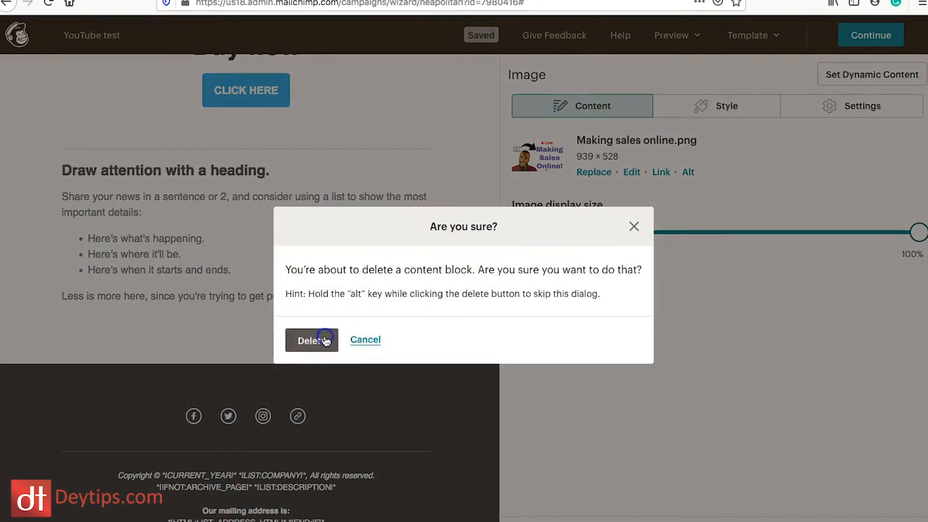
{"action": "left_click", "coordinate": [326, 341]}
{"action": "scroll", "coordinate": [289, 284], "scroll_direction": "up", "scroll_amount": 2}
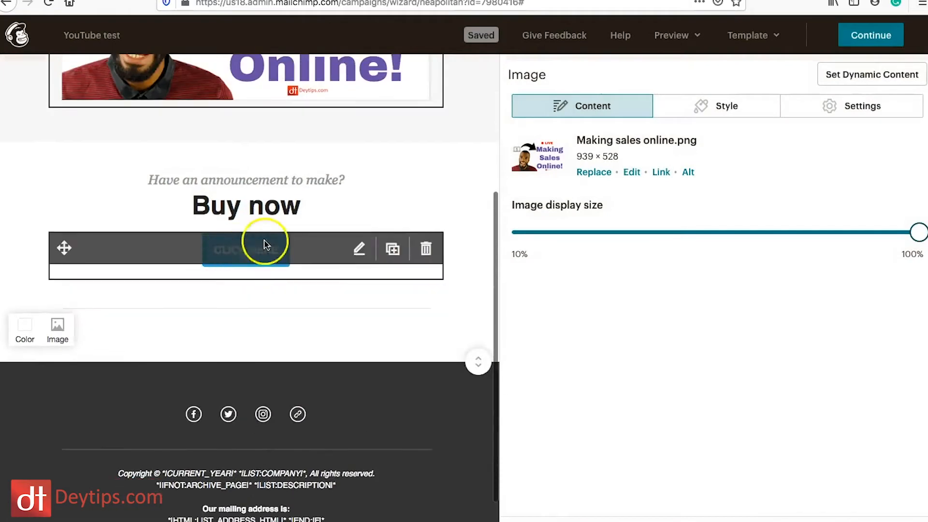
{"action": "left_click", "coordinate": [393, 248]}
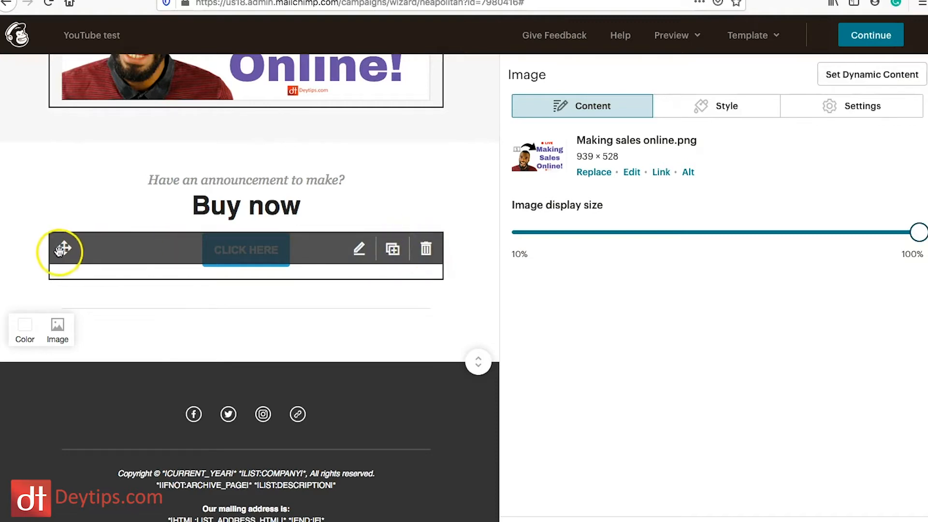
{"action": "left_click_drag", "start_coordinate": [60, 250], "coordinate": [150, 308]}
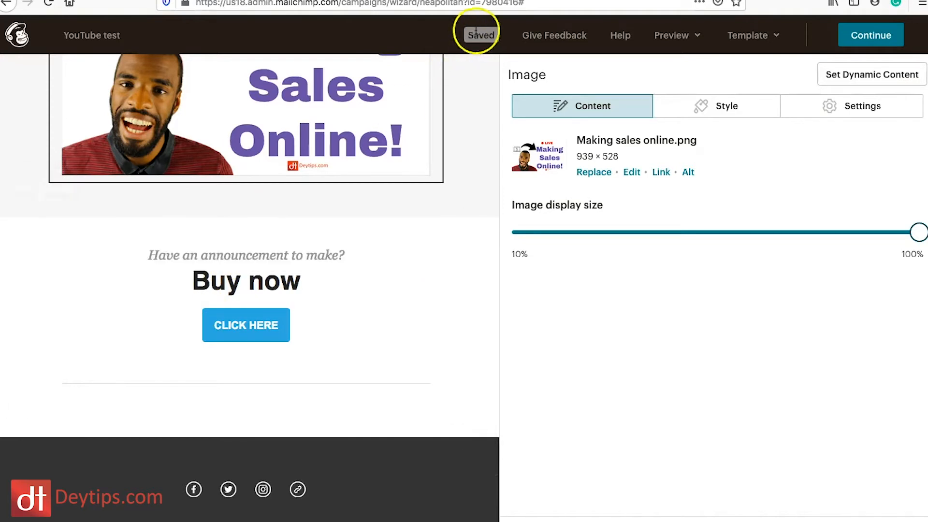
{"action": "scroll", "coordinate": [379, 197], "scroll_direction": "up", "scroll_amount": 3}
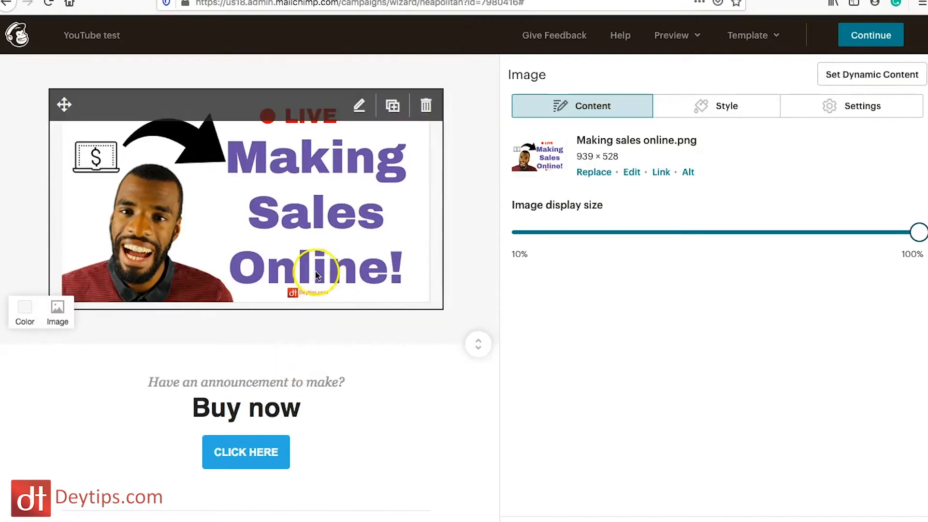
- Finish the email design and review the campaign's recipients, sender, subject and content before sending
{"action": "left_click", "coordinate": [877, 37]}
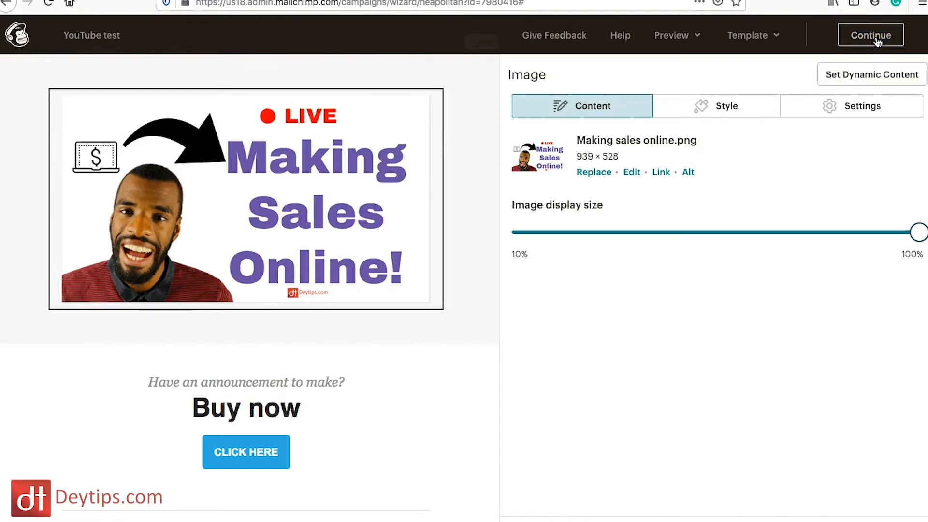
{"action": "scroll", "coordinate": [725, 345], "scroll_direction": "down", "scroll_amount": 5}
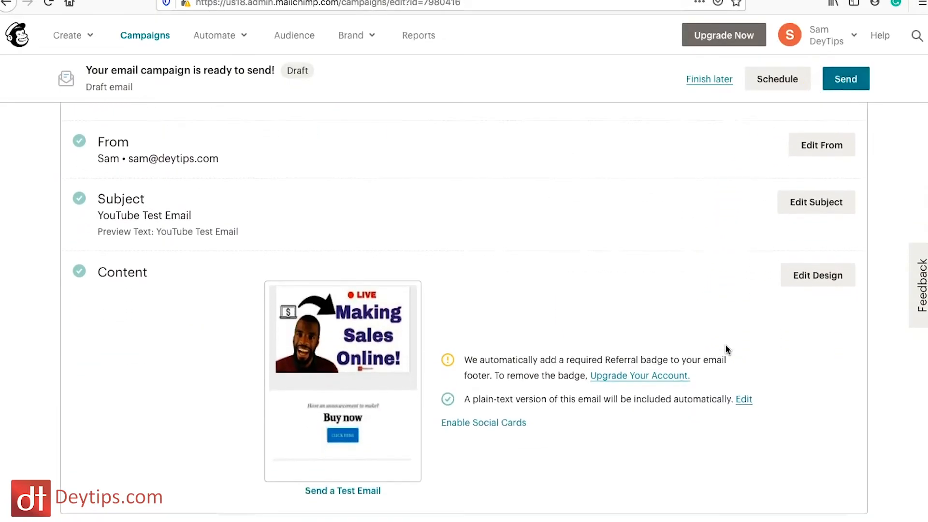
{"action": "scroll", "coordinate": [725, 344], "scroll_direction": "down", "scroll_amount": 2}
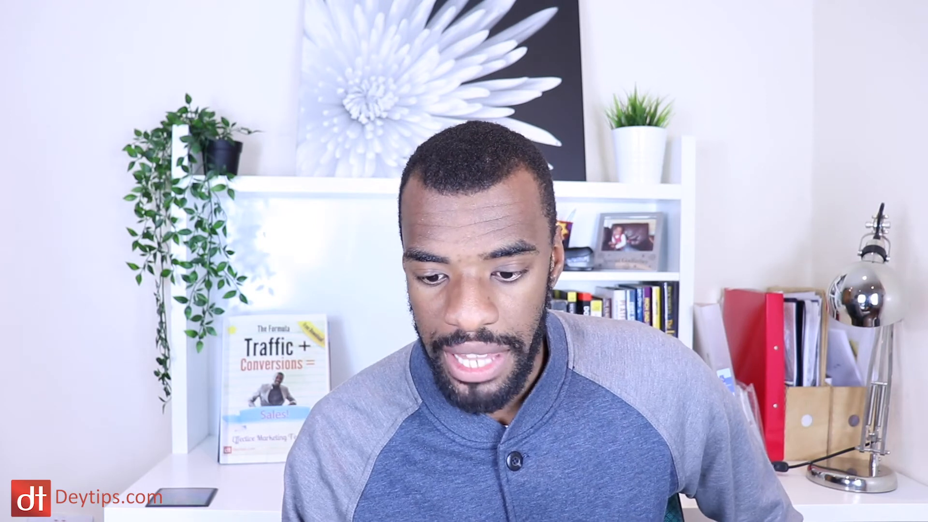
{"action": "scroll", "coordinate": [472, 419], "scroll_direction": "up", "scroll_amount": 10}
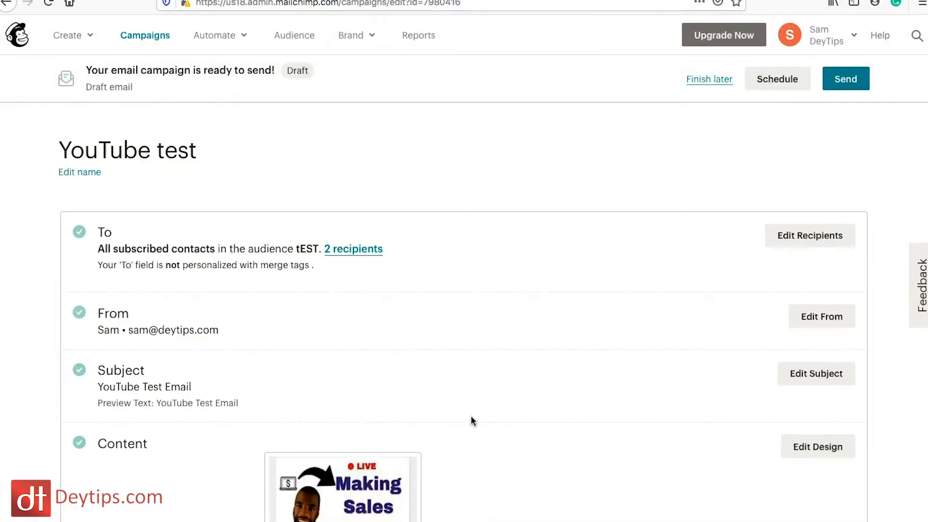
- Examine the campaign's send confirmation and its scheduling options for delivery date, specific send time and batch delivery, without sending or scheduling
{"action": "left_click", "coordinate": [855, 81]}
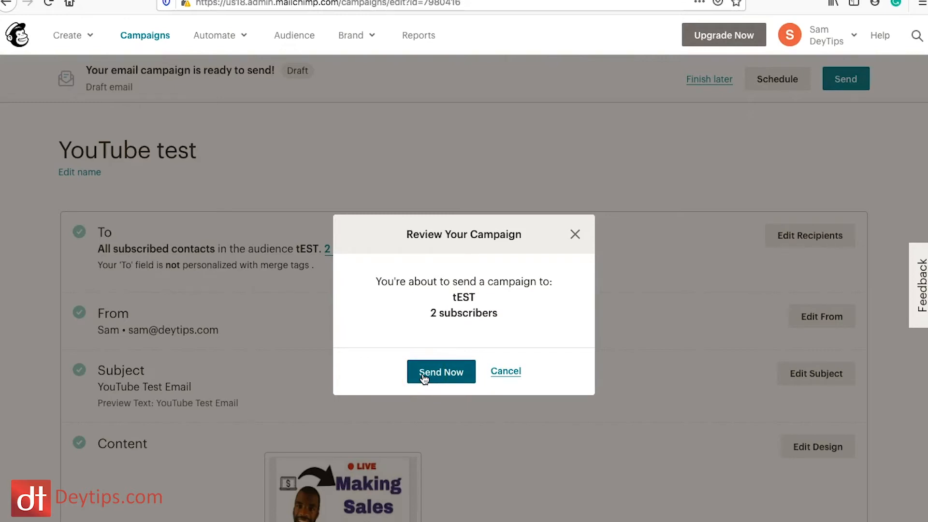
{"action": "left_click", "coordinate": [574, 235]}
{"action": "left_click", "coordinate": [785, 82]}
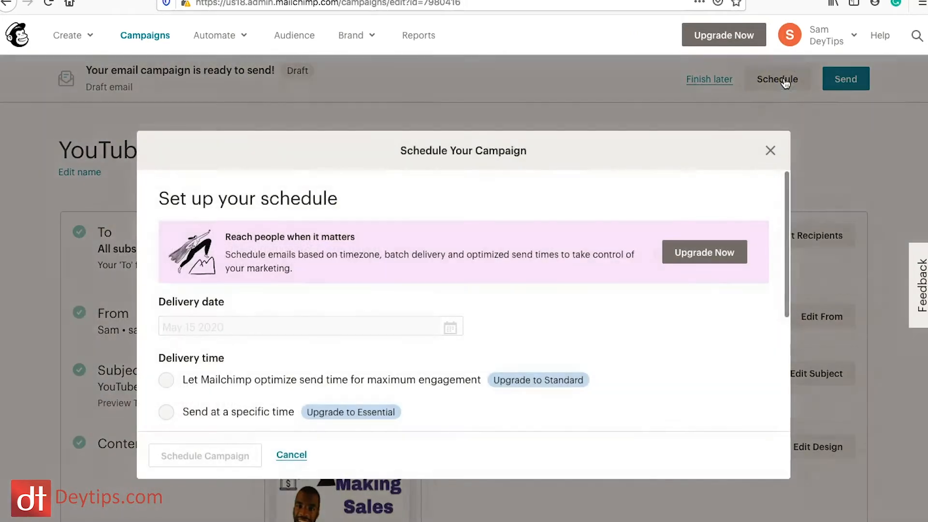
{"action": "scroll", "coordinate": [263, 346], "scroll_direction": "down", "scroll_amount": 4}
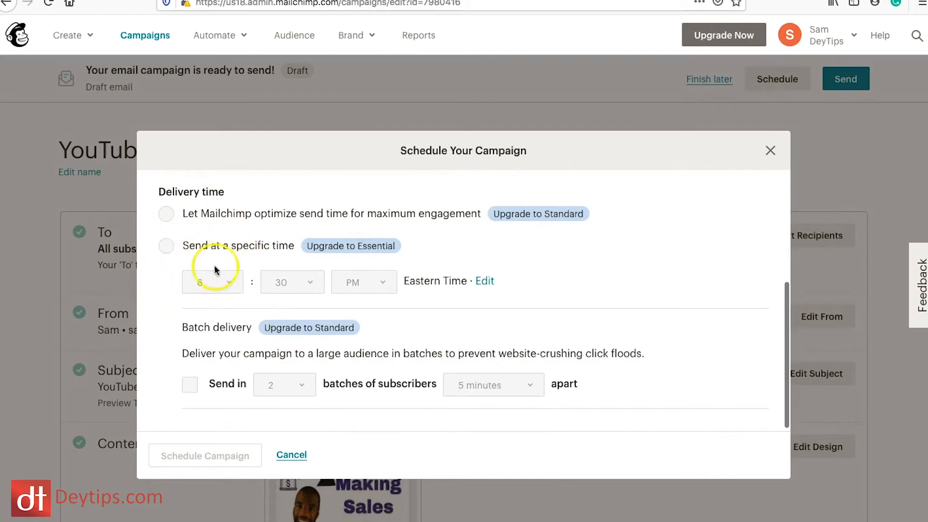
{"action": "left_click", "coordinate": [164, 246]}
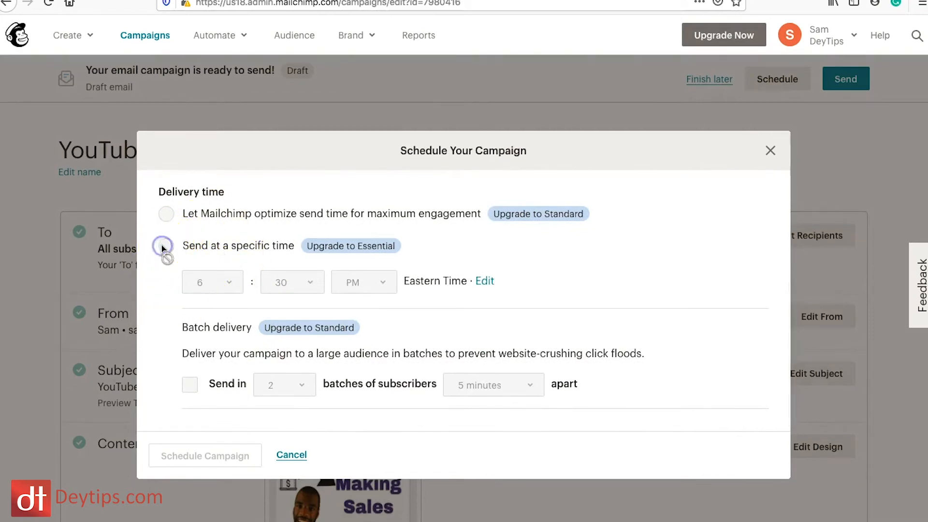
{"action": "scroll", "coordinate": [170, 230], "scroll_direction": "up", "scroll_amount": 2}
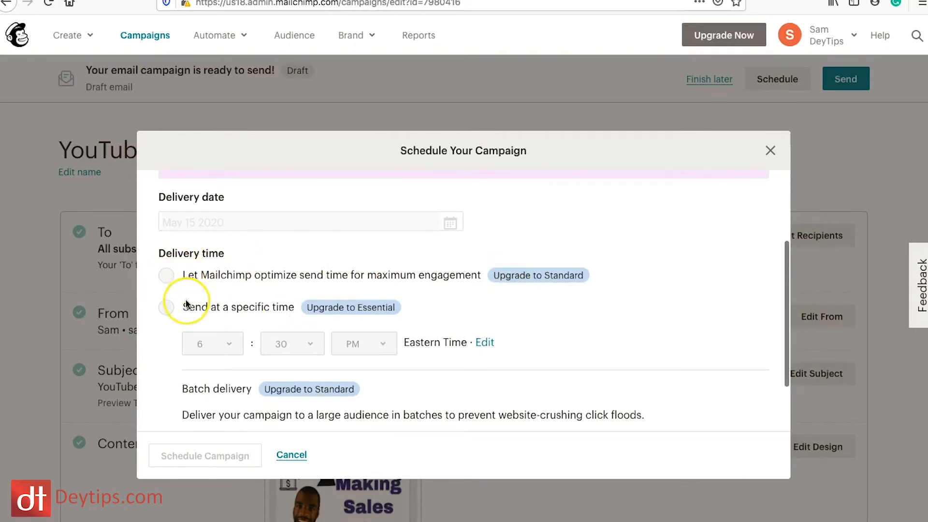
{"action": "scroll", "coordinate": [186, 303], "scroll_direction": "down", "scroll_amount": 1}
{"action": "scroll", "coordinate": [186, 304], "scroll_direction": "up", "scroll_amount": 3}
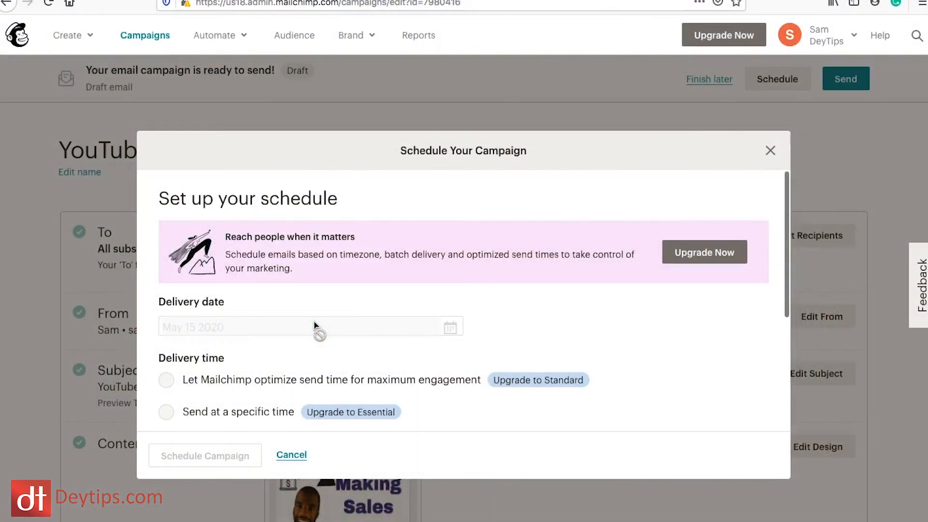
{"action": "scroll", "coordinate": [315, 325], "scroll_direction": "down", "scroll_amount": 3}
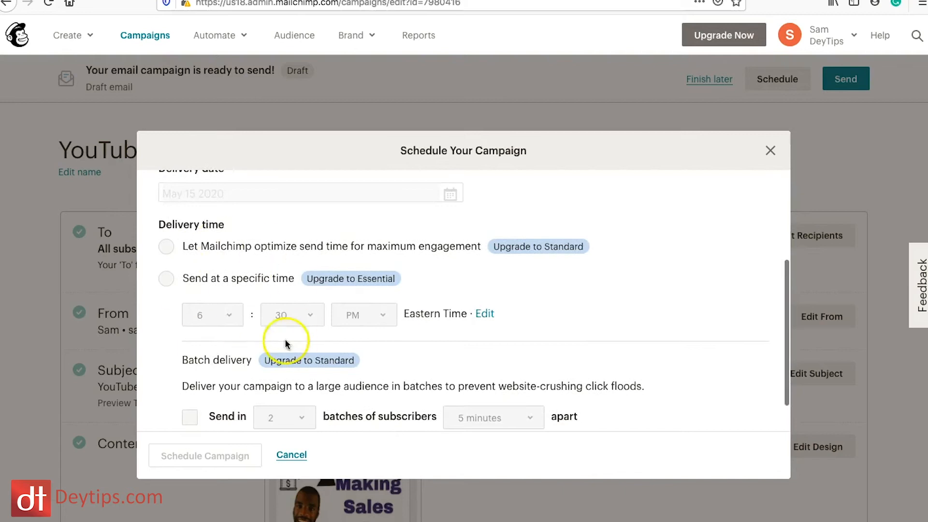
{"action": "scroll", "coordinate": [329, 382], "scroll_direction": "down", "scroll_amount": 1}
{"action": "left_click", "coordinate": [771, 152]}
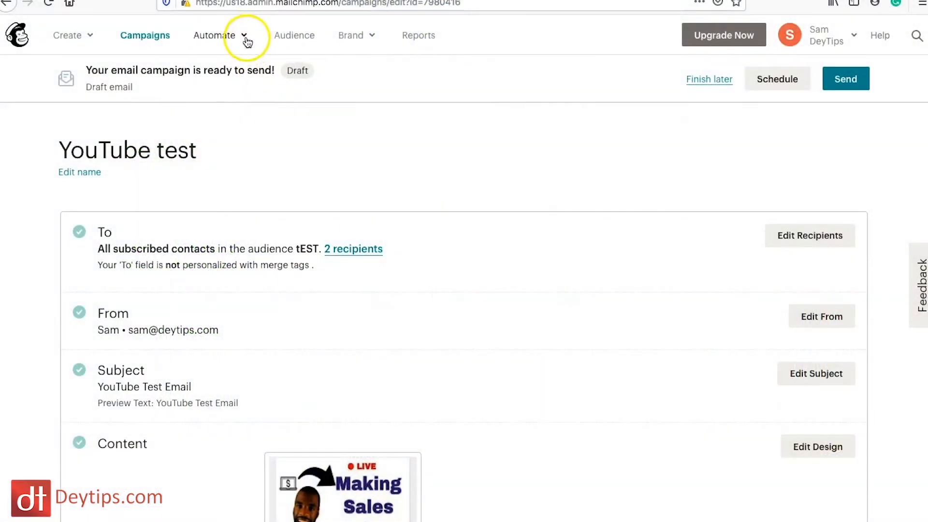
- Create an automated "Welcome new subscribers" email as a single email, keeping the campaign name "Single welcome email" and the audience tEST
{"action": "left_click", "coordinate": [245, 37]}
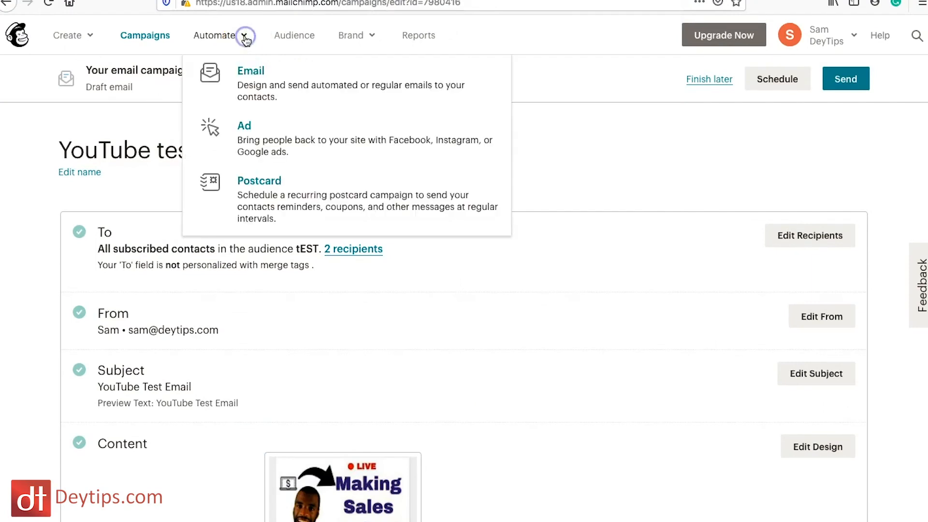
{"action": "left_click", "coordinate": [251, 75]}
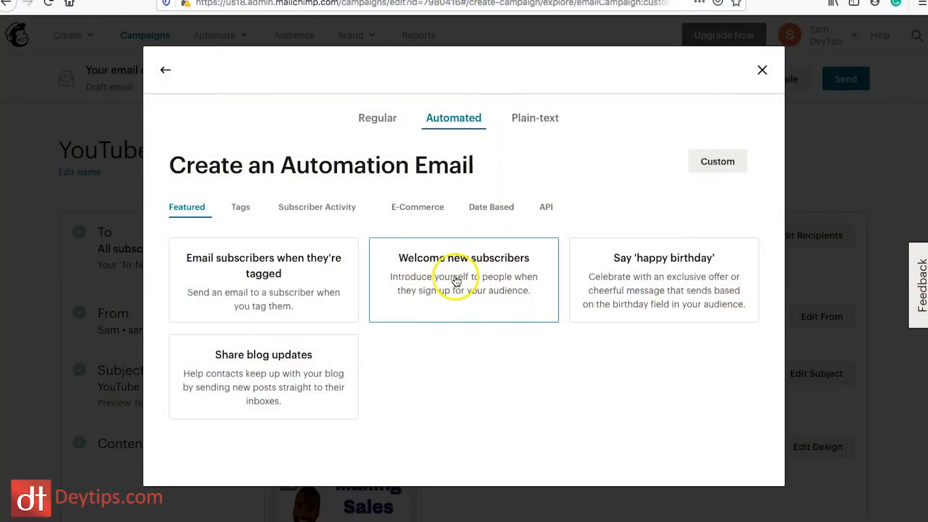
{"action": "left_click", "coordinate": [456, 280]}
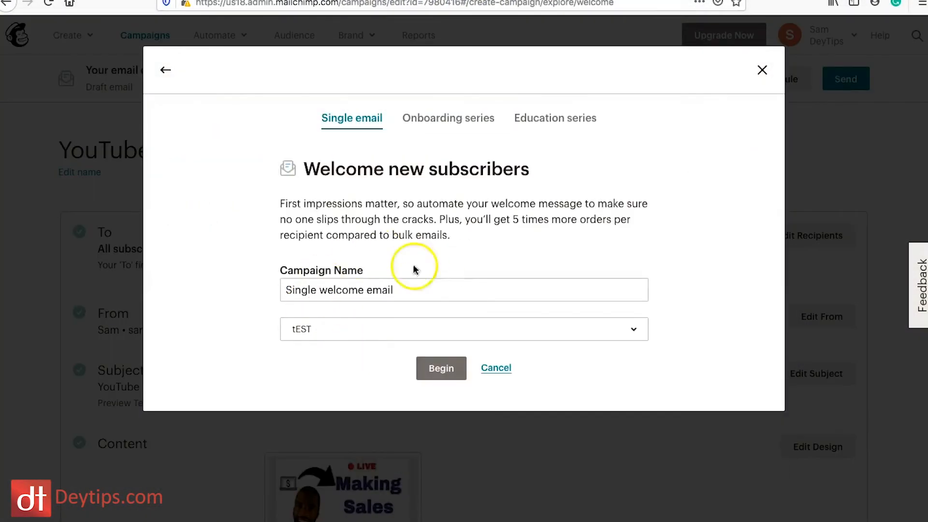
{"action": "left_click", "coordinate": [448, 373]}
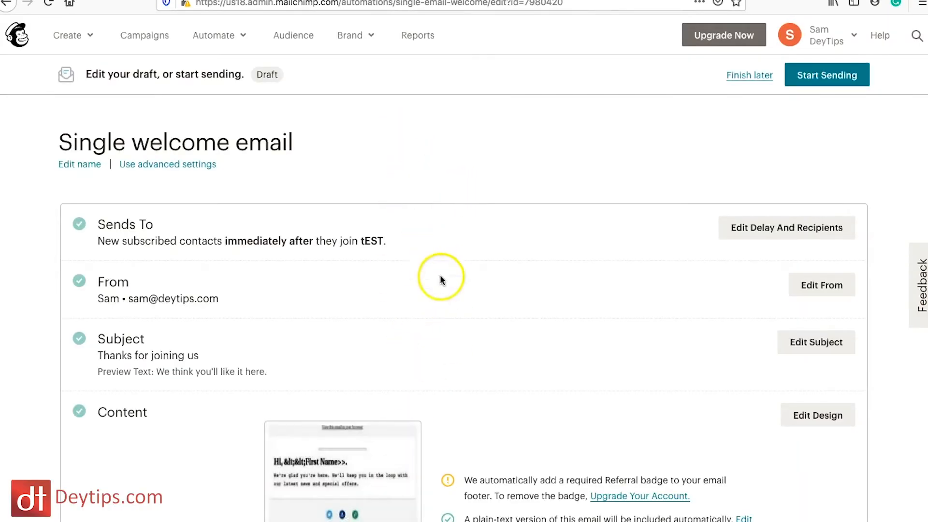
- Open the content design of the Single welcome email for editing
{"action": "scroll", "coordinate": [532, 452], "scroll_direction": "down", "scroll_amount": 3}
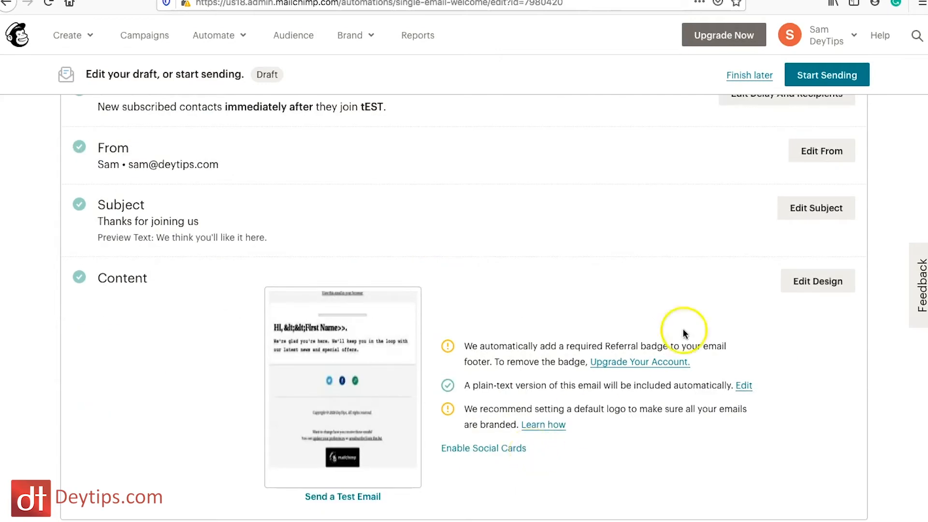
{"action": "left_click", "coordinate": [806, 285]}
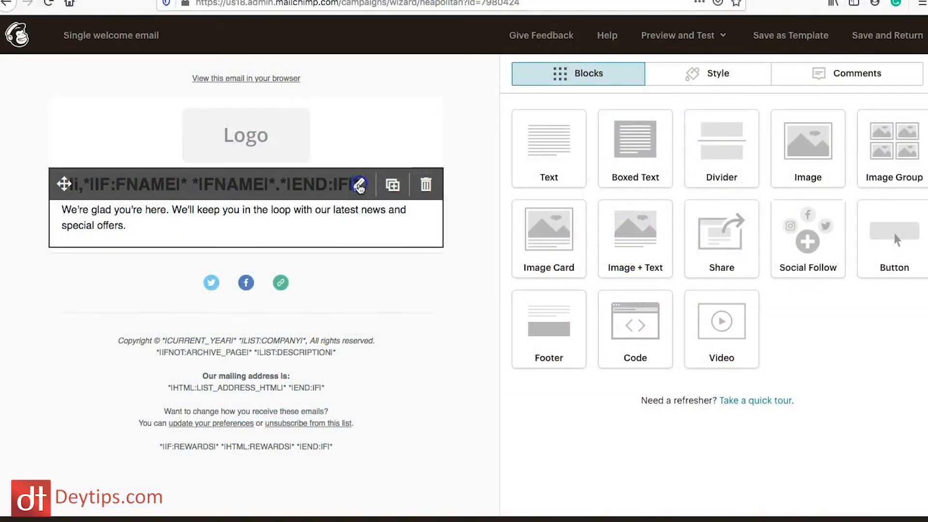
- Add the line "Download your free giveaway HERE" below the greeting paragraph in the welcome email's text block
{"action": "left_click", "coordinate": [359, 186]}
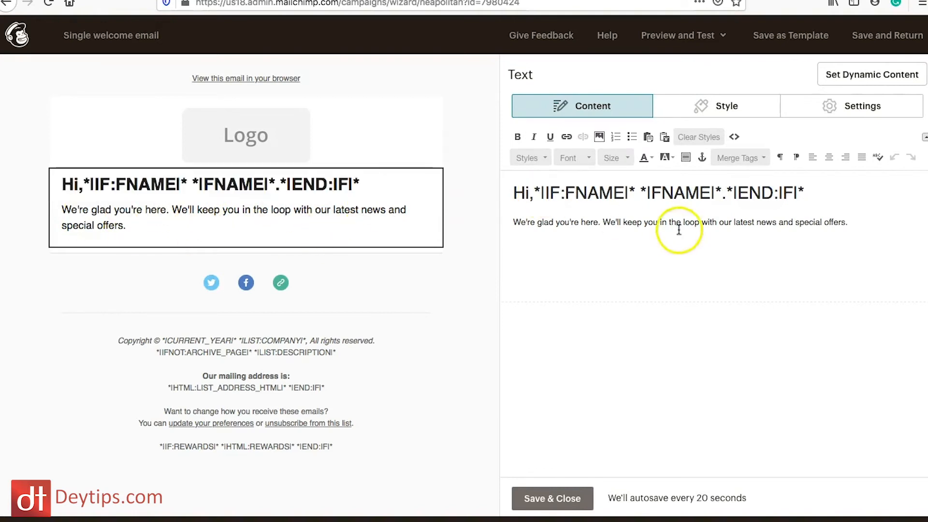
{"action": "left_click", "coordinate": [874, 222]}
{"action": "key", "text": "Return"}
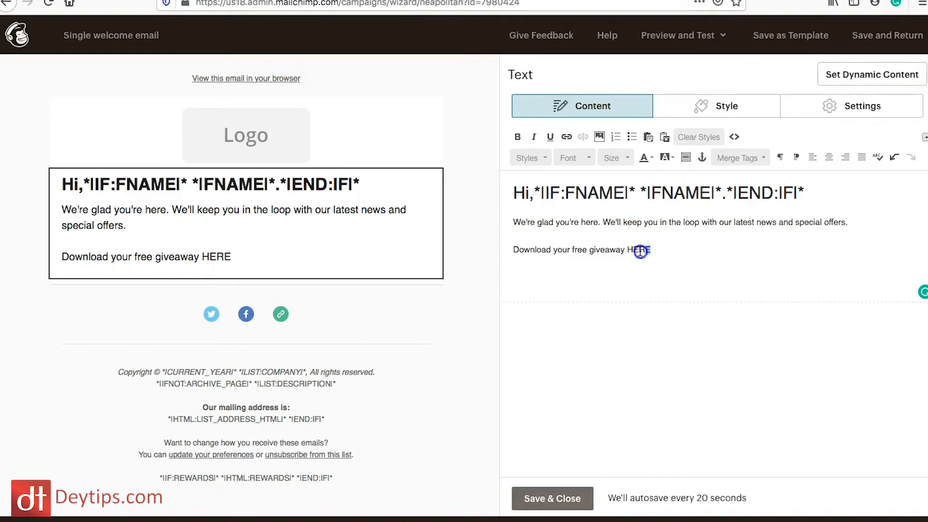
- Start a file link on the word HERE and upload the "Q1 2019 grind time table" document from the Desktop
{"action": "left_click", "coordinate": [567, 137]}
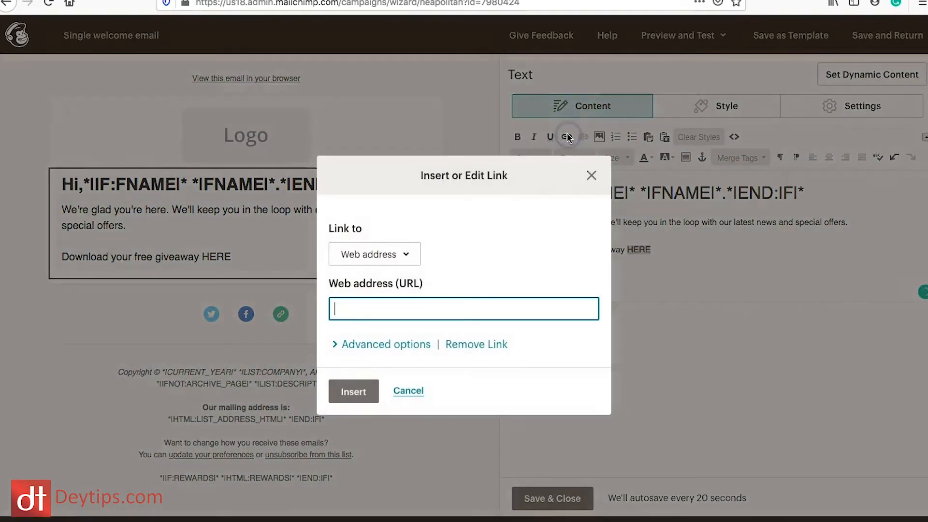
{"action": "left_click", "coordinate": [407, 255]}
{"action": "left_click", "coordinate": [353, 381]}
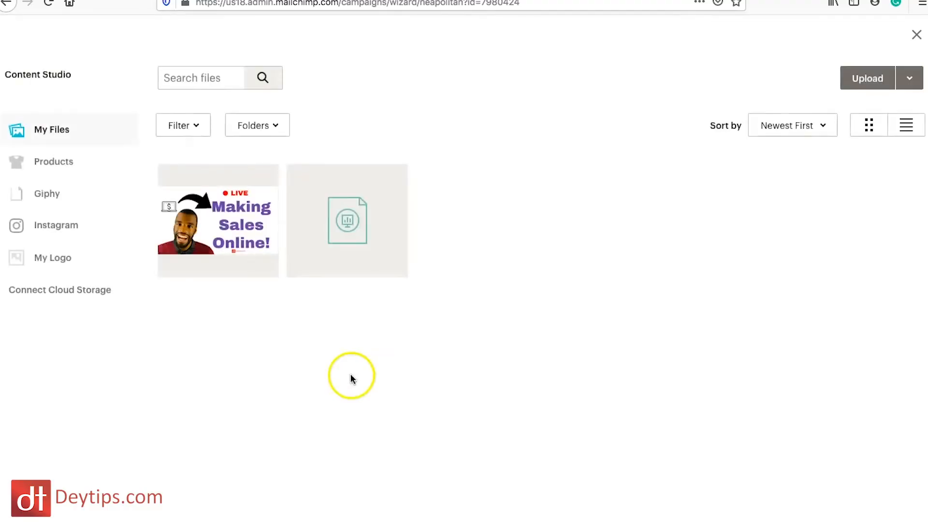
{"action": "left_click", "coordinate": [874, 75]}
{"action": "scroll", "coordinate": [483, 218], "scroll_direction": "down", "scroll_amount": 5}
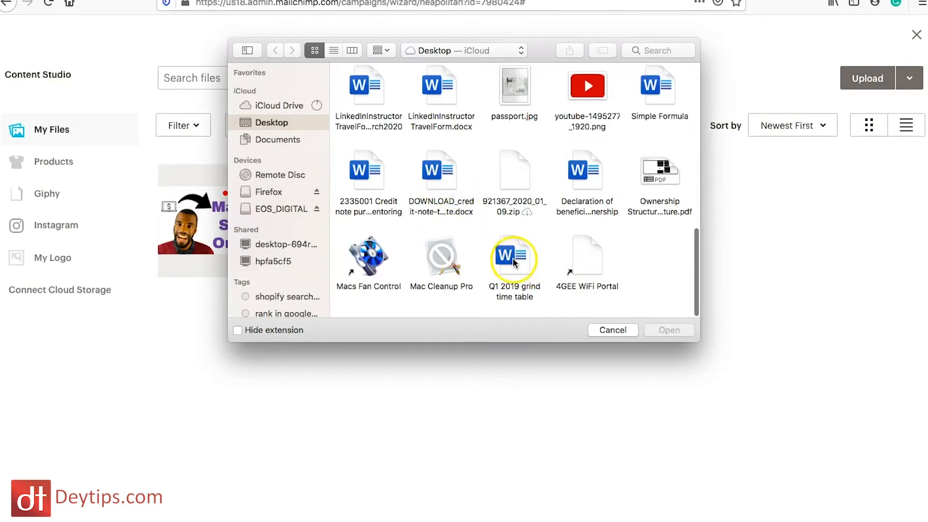
{"action": "left_click", "coordinate": [514, 274]}
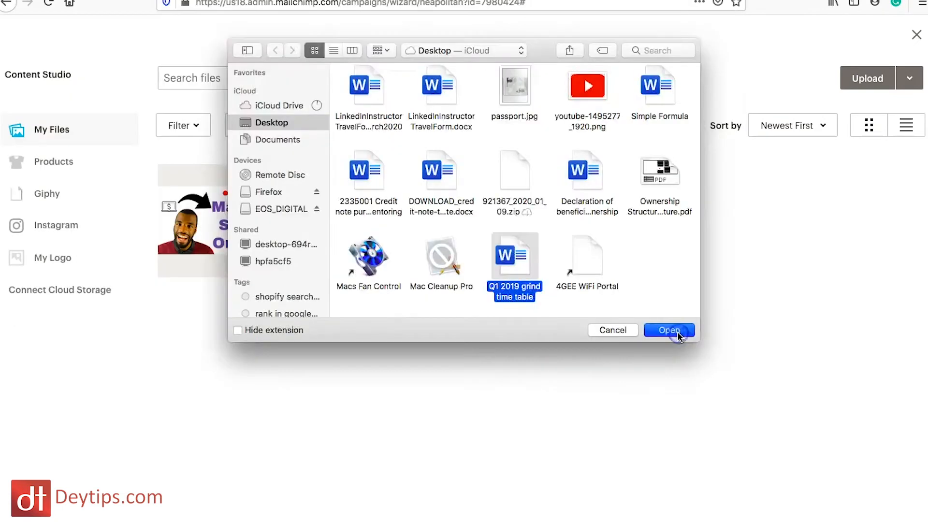
{"action": "left_click", "coordinate": [670, 331]}
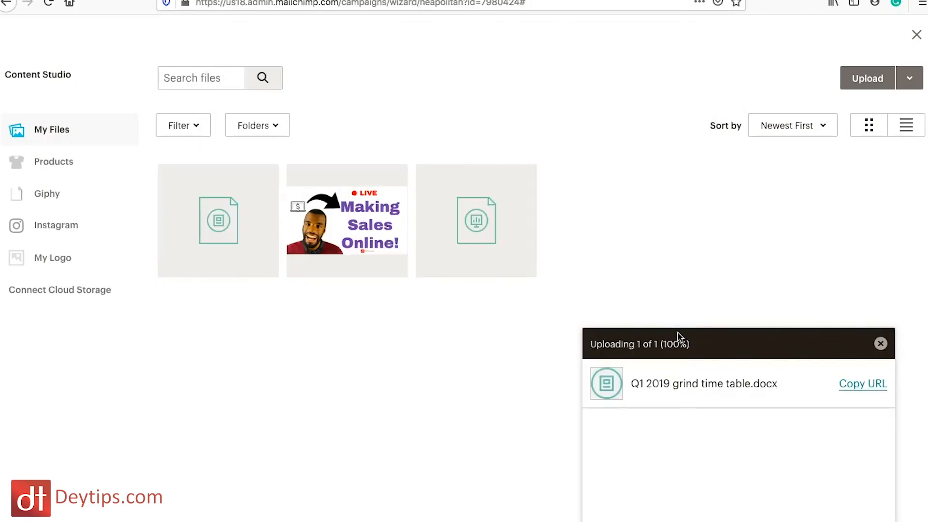
- Choose the uploaded Q1 2019 grind time table file as the link target and insert the link on HERE
{"action": "left_click", "coordinate": [215, 220]}
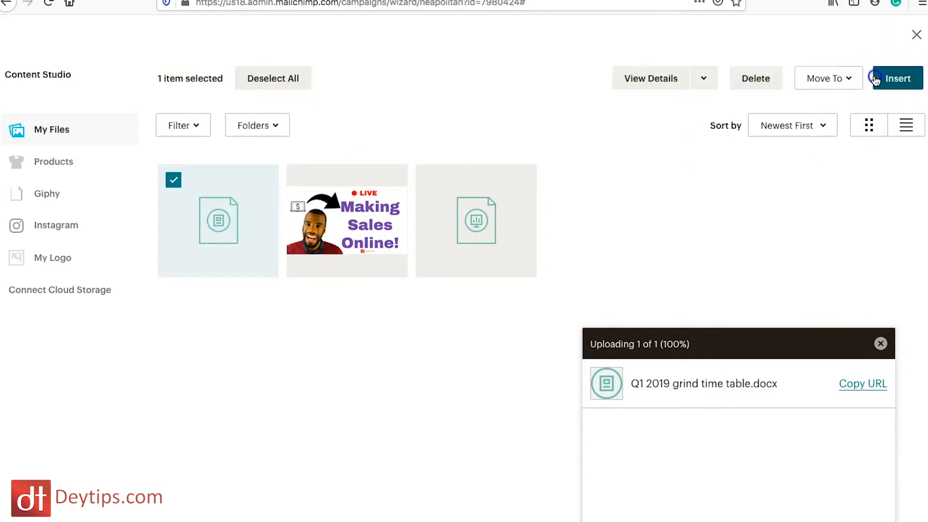
{"action": "left_click", "coordinate": [894, 79]}
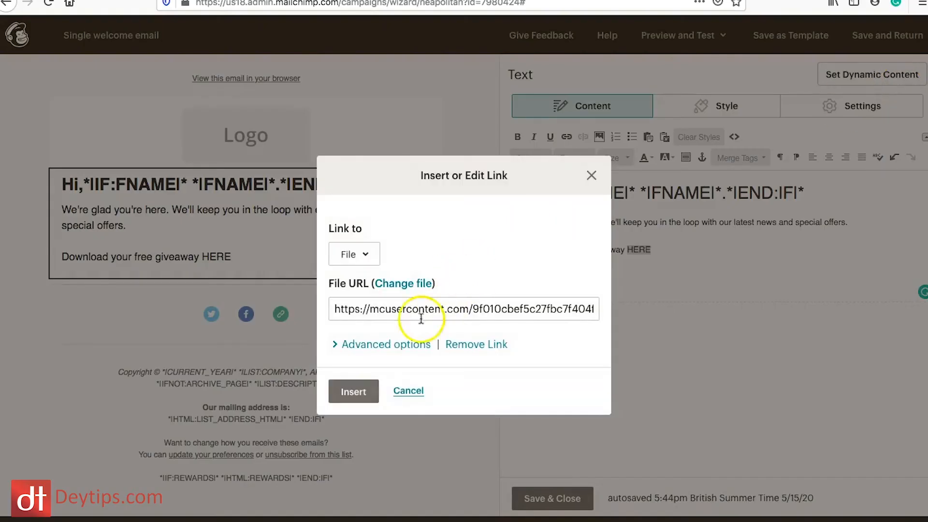
{"action": "triple_click", "coordinate": [371, 310]}
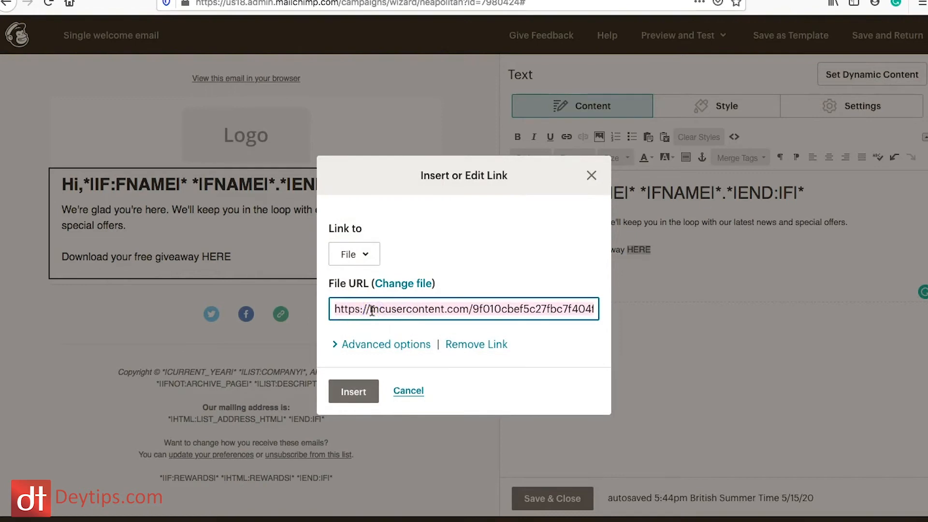
{"action": "left_click", "coordinate": [362, 389]}
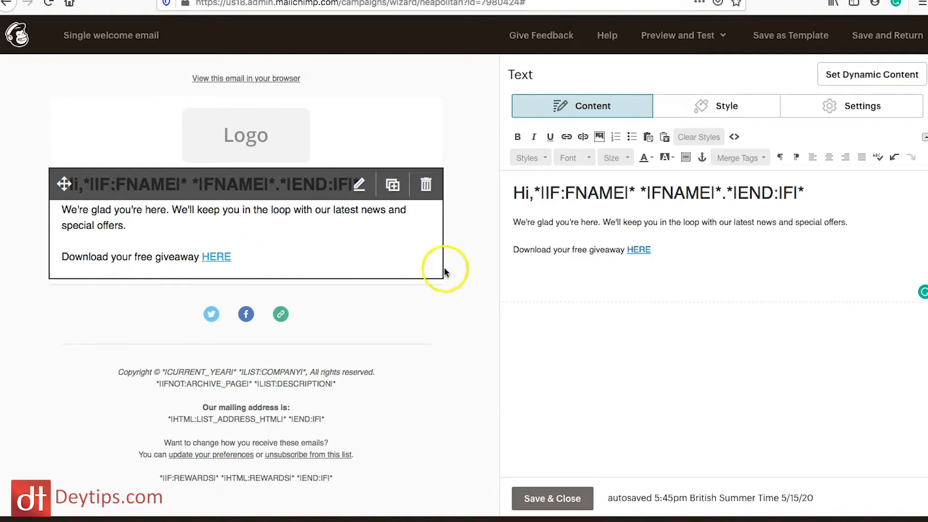
- Test the HERE link in a new browser tab, check the file download options including Save File, and cancel the download
{"action": "right_click", "coordinate": [217, 262]}
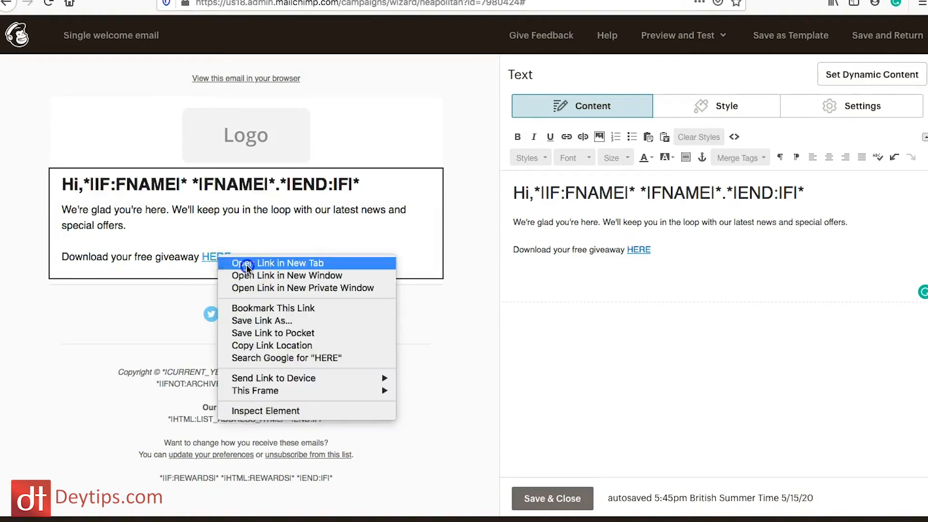
{"action": "left_click", "coordinate": [241, 262]}
{"action": "left_click", "coordinate": [345, 0]}
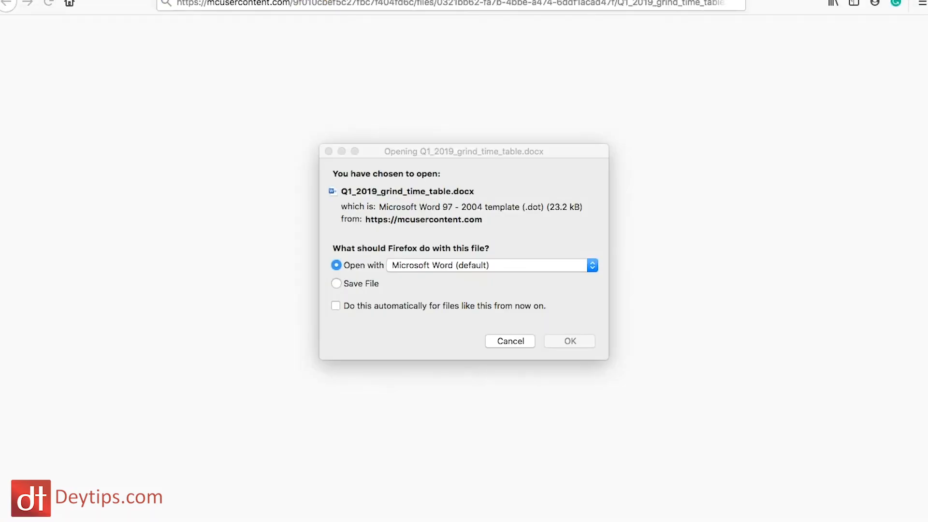
{"action": "left_click", "coordinate": [337, 284]}
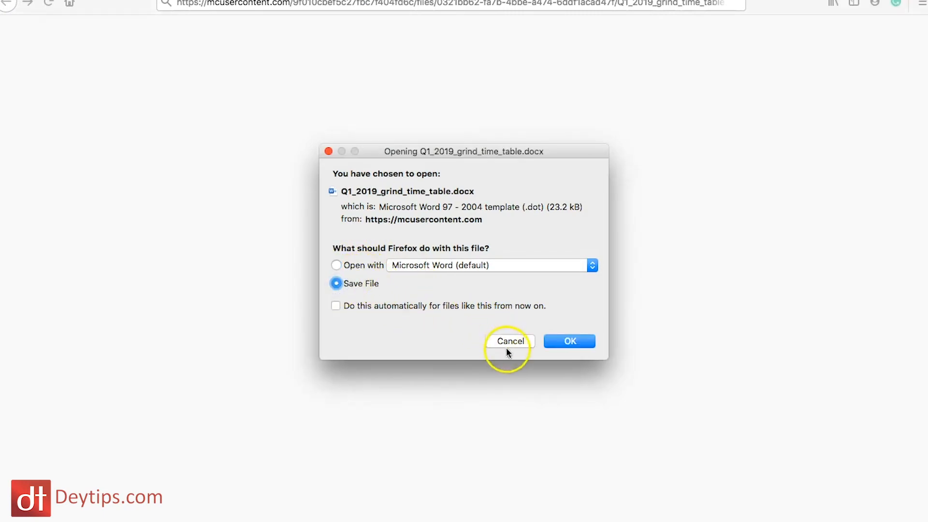
{"action": "left_click", "coordinate": [504, 344]}
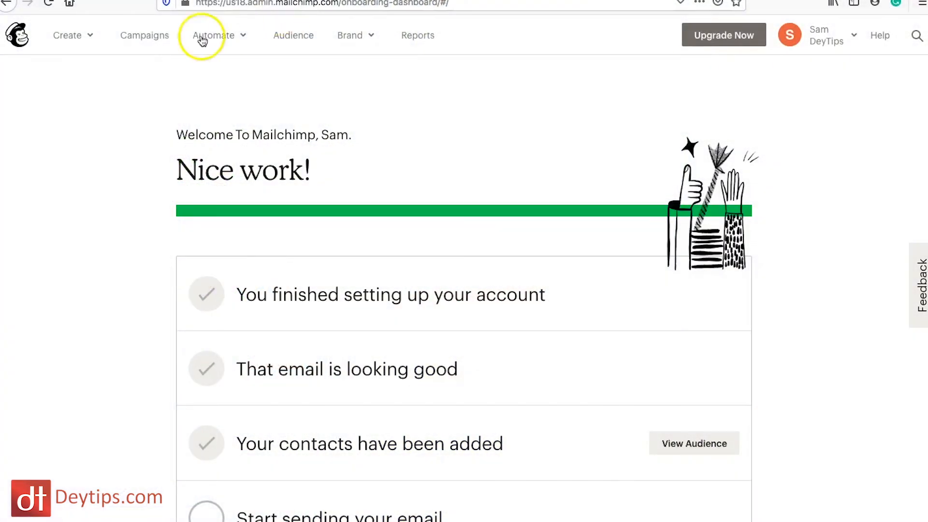
- Create an embedded signup form for the tEST audience
{"action": "left_click", "coordinate": [92, 39]}
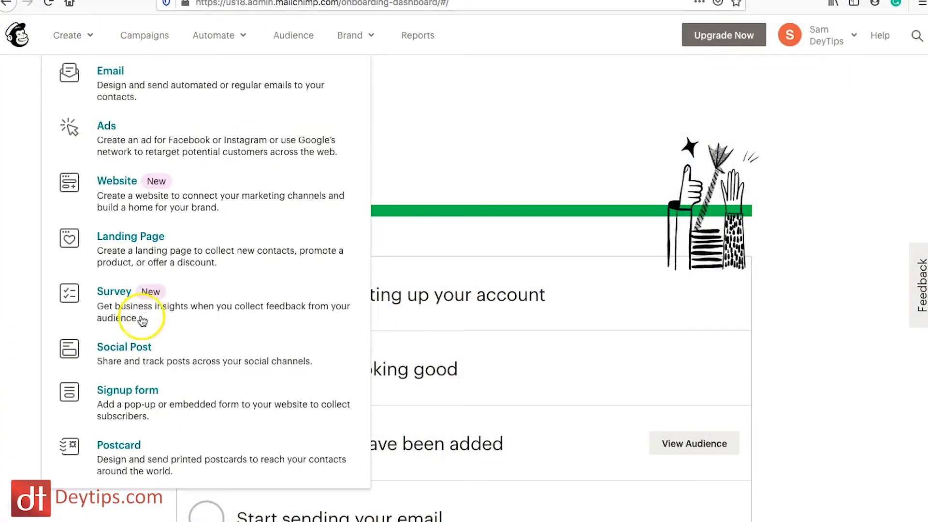
{"action": "left_click", "coordinate": [134, 387]}
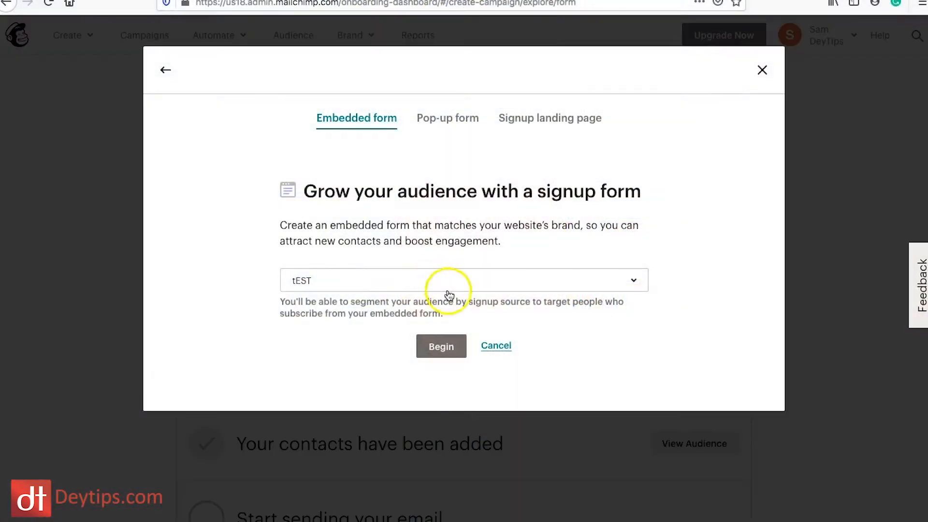
{"action": "left_click", "coordinate": [439, 350]}
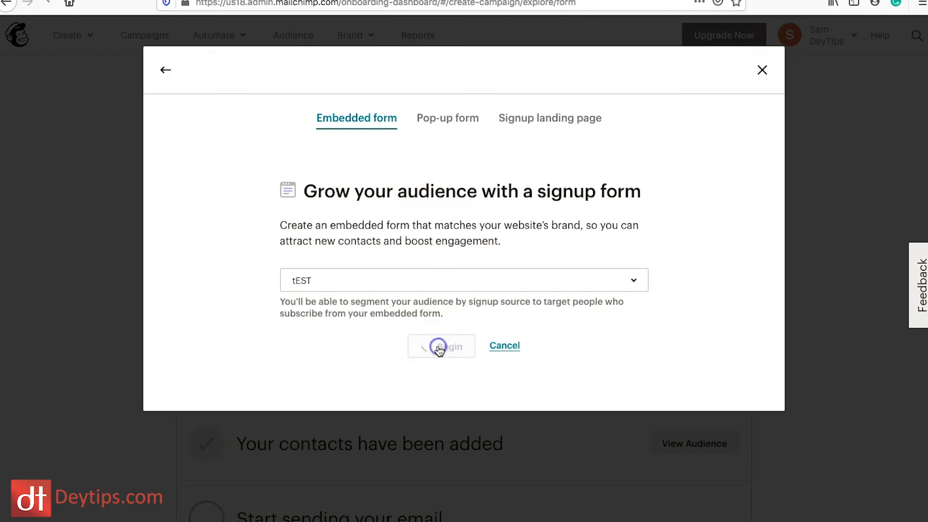
- Examine the embedded form's preview, compare required-only with all fields, and look through the other form layouts before returning to Classic
{"action": "scroll", "coordinate": [440, 351], "scroll_direction": "down", "scroll_amount": 2}
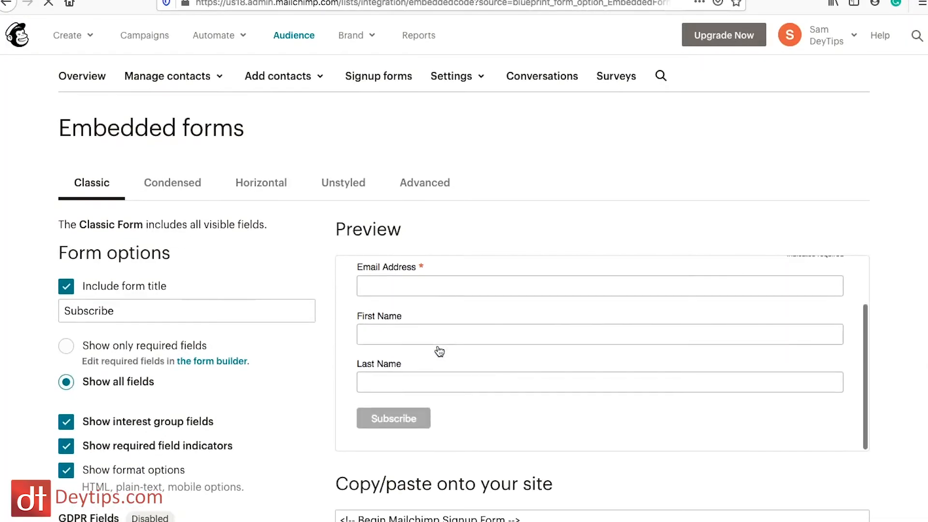
{"action": "scroll", "coordinate": [435, 361], "scroll_direction": "up", "scroll_amount": 2}
{"action": "scroll", "coordinate": [893, 346], "scroll_direction": "down", "scroll_amount": 2}
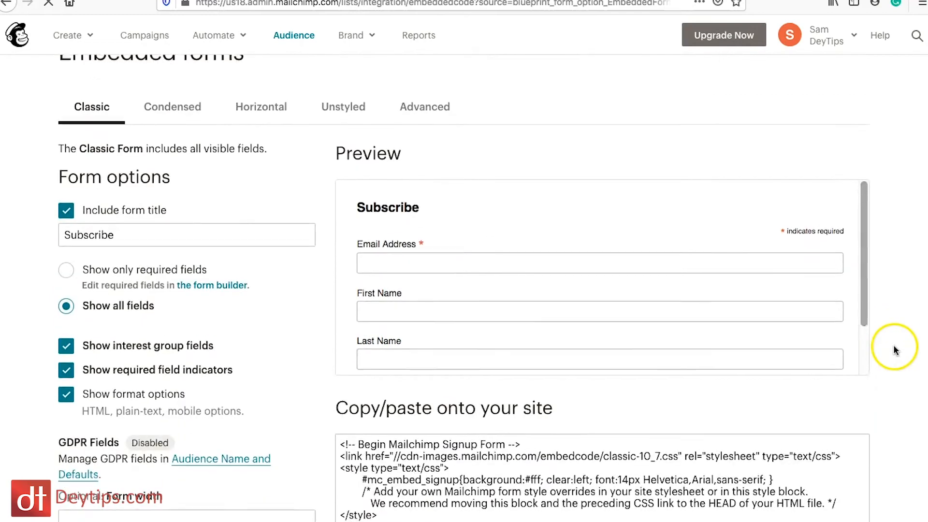
{"action": "scroll", "coordinate": [391, 260], "scroll_direction": "down", "scroll_amount": 1}
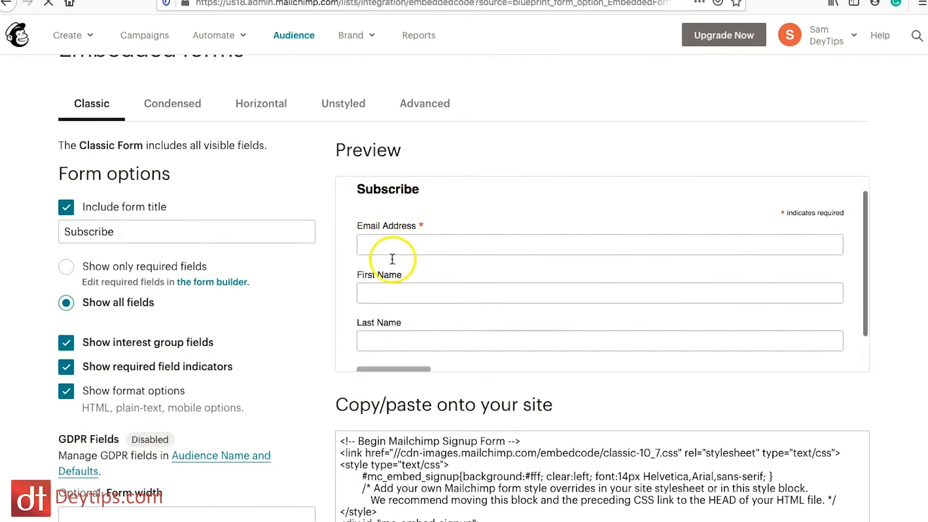
{"action": "scroll", "coordinate": [388, 331], "scroll_direction": "up", "scroll_amount": 1}
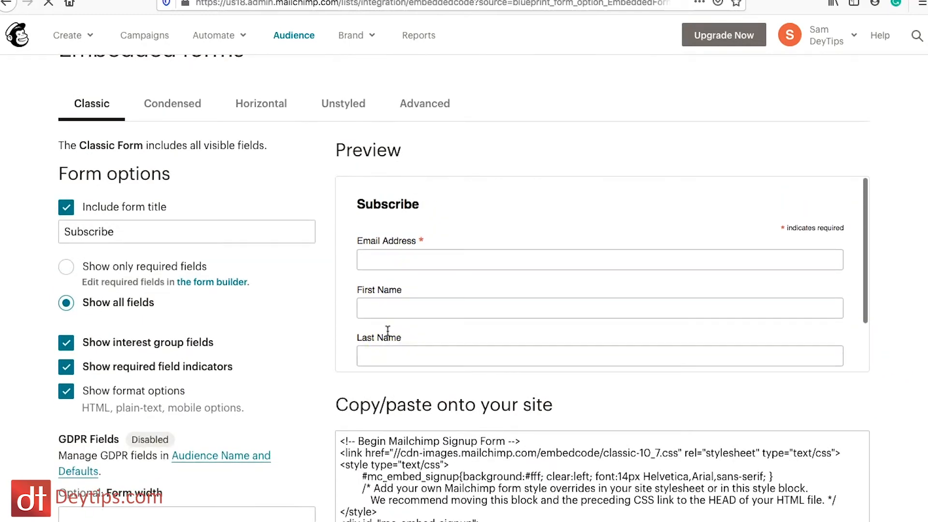
{"action": "left_click", "coordinate": [66, 267]}
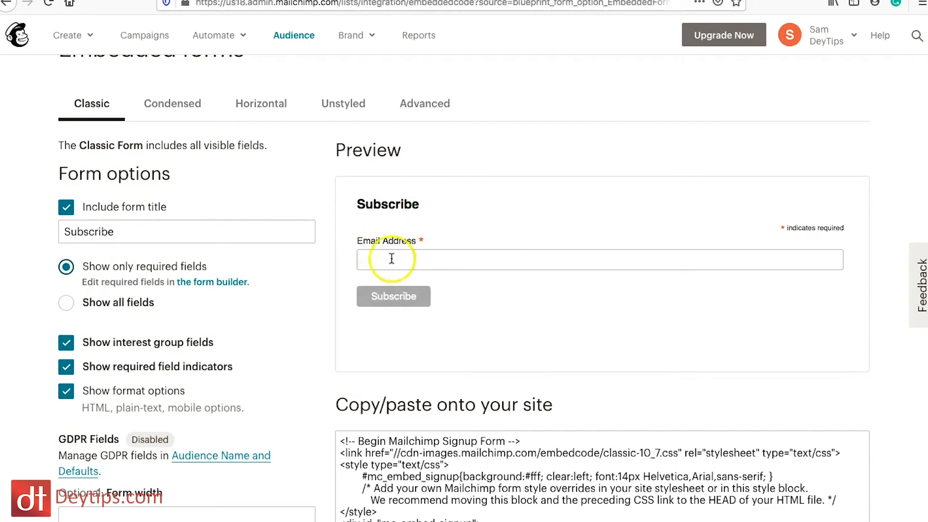
{"action": "left_click", "coordinate": [67, 303]}
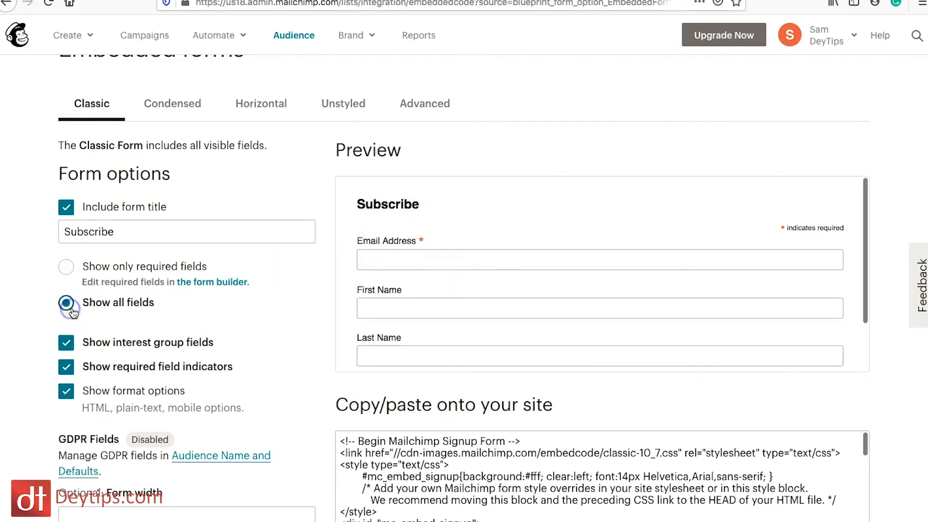
{"action": "left_click", "coordinate": [181, 115]}
{"action": "left_click", "coordinate": [233, 115]}
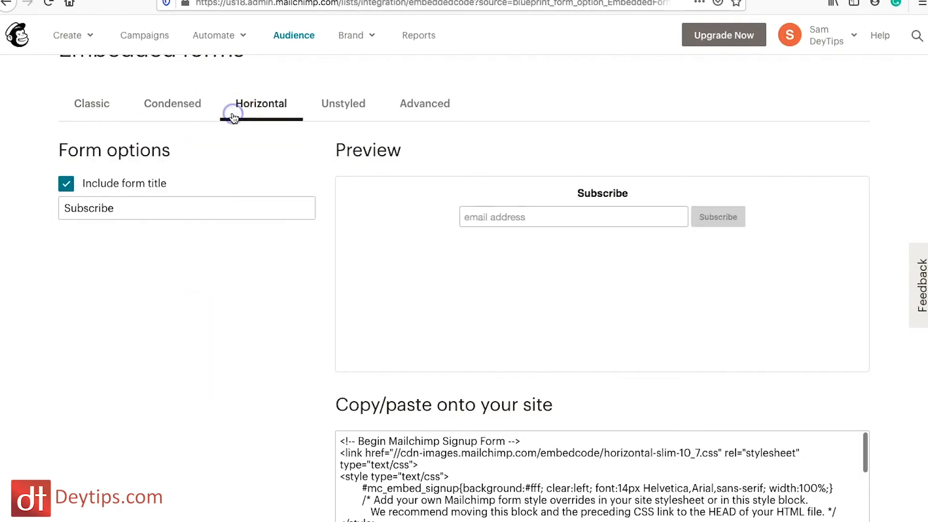
{"action": "left_click", "coordinate": [337, 105]}
{"action": "left_click", "coordinate": [391, 104]}
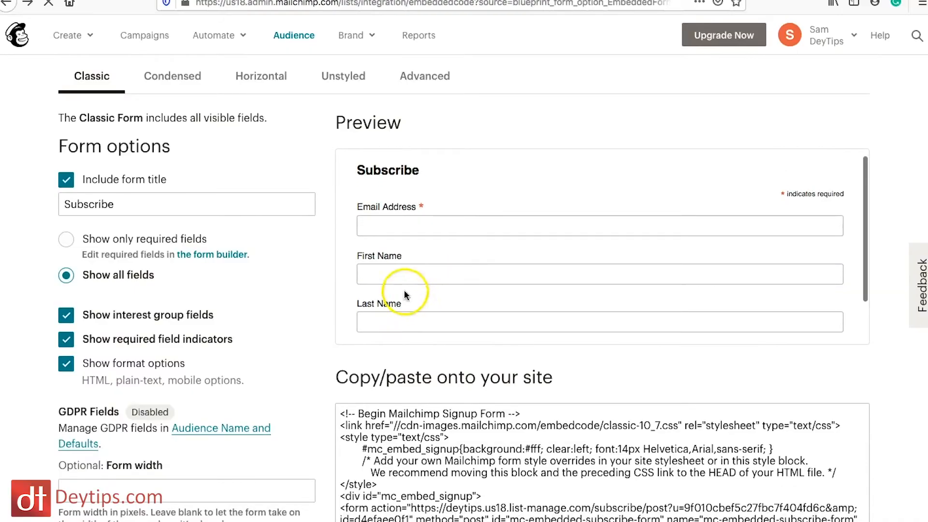
{"action": "scroll", "coordinate": [410, 316], "scroll_direction": "down", "scroll_amount": 1}
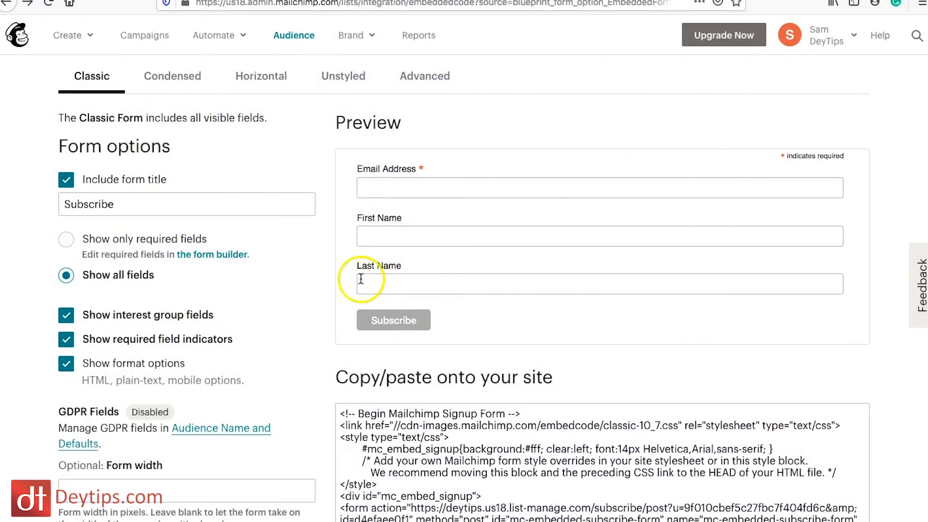
- Open the signup form in the form builder and delete its Last Name field, confirming with DELETE
{"action": "left_click", "coordinate": [214, 256]}
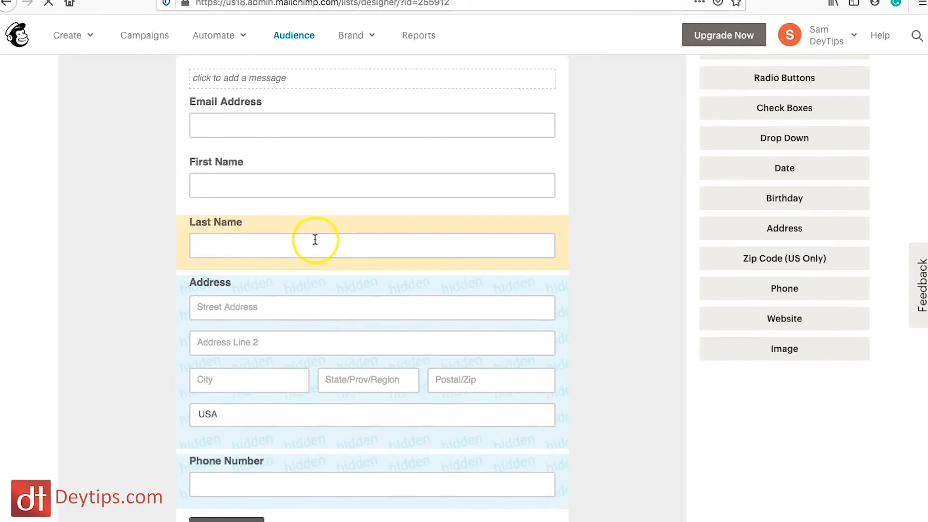
{"action": "left_click", "coordinate": [229, 225]}
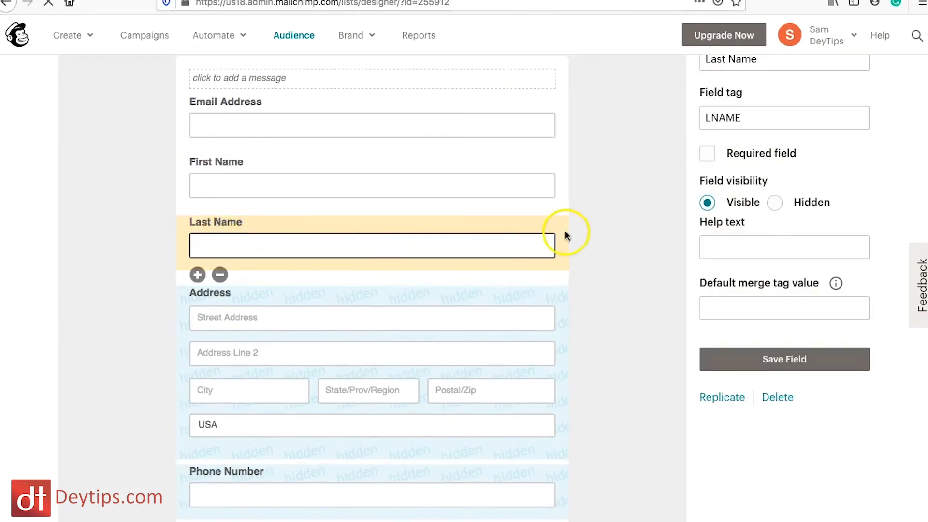
{"action": "left_click", "coordinate": [779, 397]}
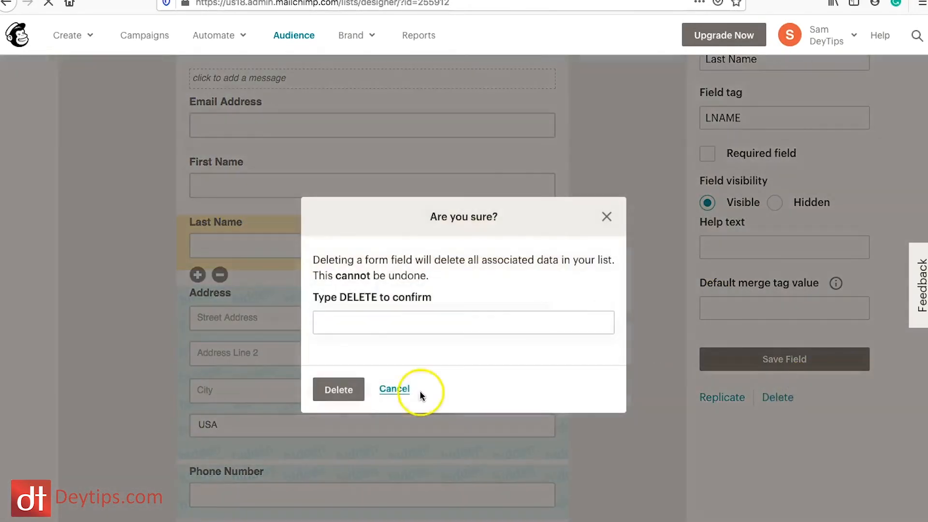
{"action": "left_click", "coordinate": [339, 399]}
{"action": "left_click", "coordinate": [368, 336]}
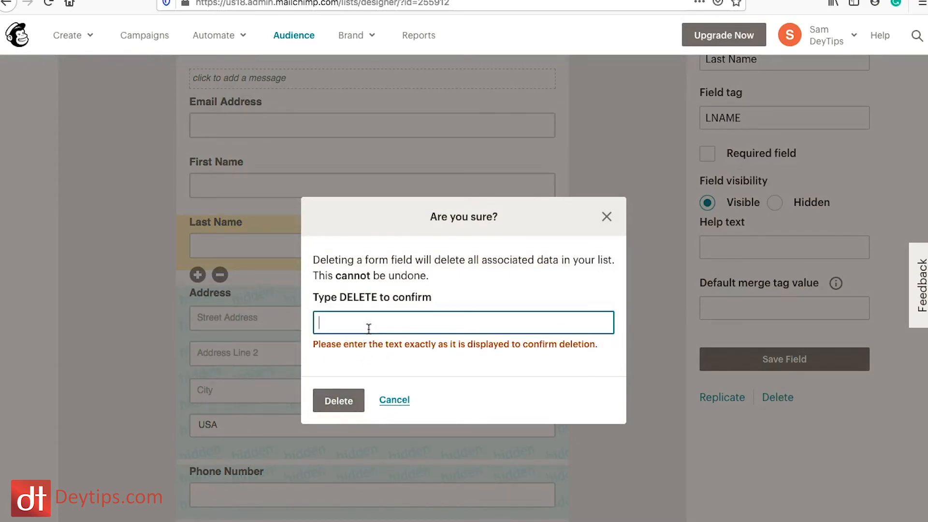
{"action": "type", "text": "DELETE"}
{"action": "left_click", "coordinate": [349, 341]}
{"action": "left_click", "coordinate": [339, 401]}
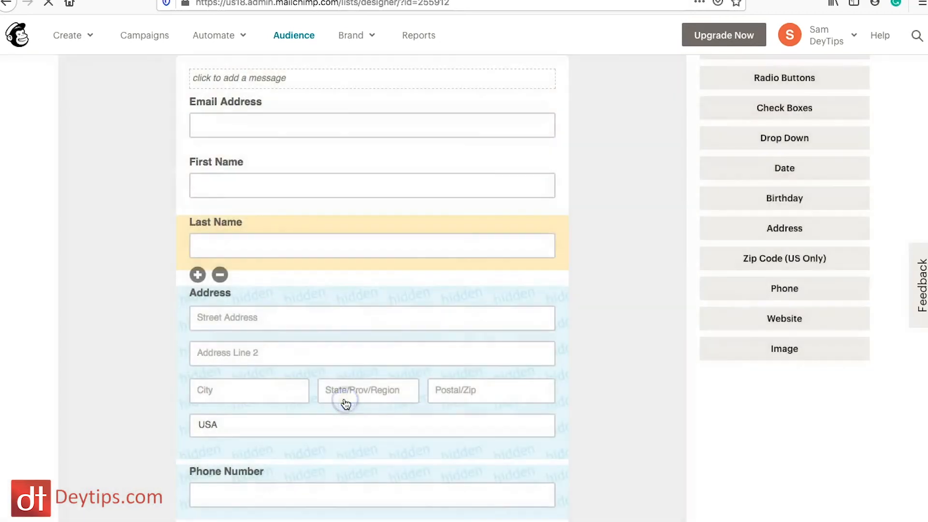
{"action": "scroll", "coordinate": [618, 212], "scroll_direction": "up", "scroll_amount": 8}
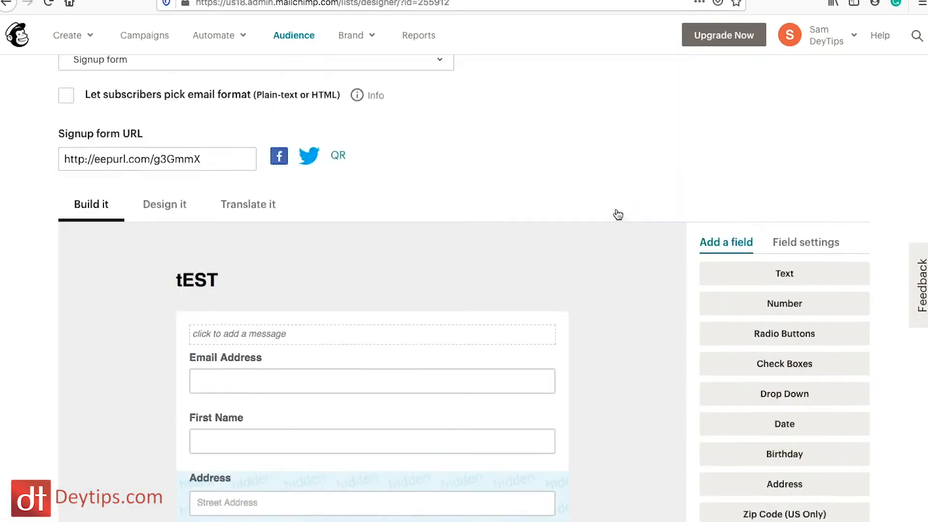
{"action": "scroll", "coordinate": [616, 213], "scroll_direction": "down", "scroll_amount": 5}
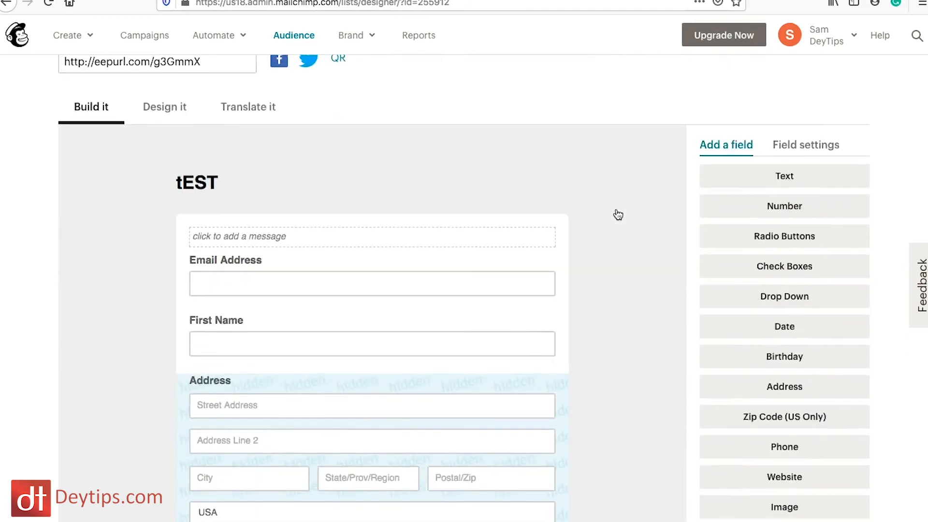
{"action": "scroll", "coordinate": [617, 212], "scroll_direction": "up", "scroll_amount": 4}
{"action": "scroll", "coordinate": [616, 213], "scroll_direction": "up", "scroll_amount": 4}
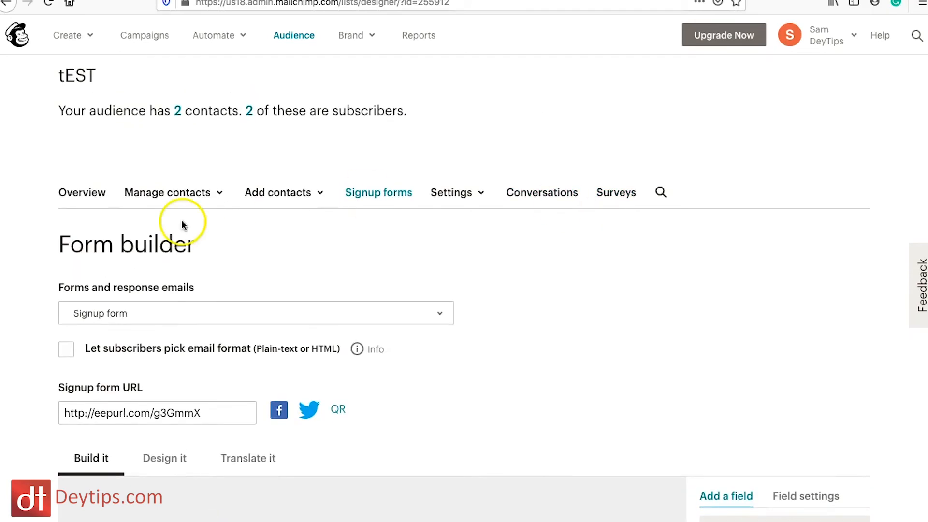
- Return to the embedded forms page, review the Classic form's preview, and select its full embed code
{"action": "scroll", "coordinate": [211, 223], "scroll_direction": "down", "scroll_amount": 3}
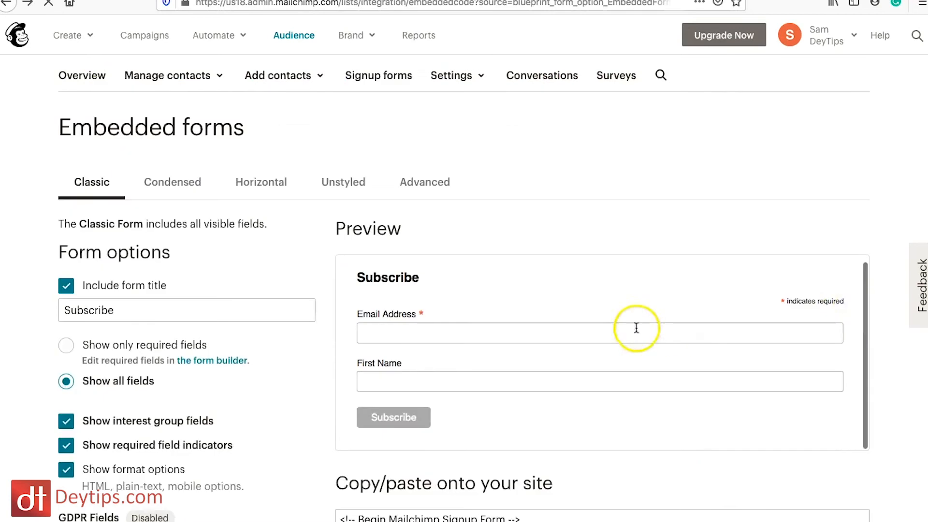
{"action": "scroll", "coordinate": [628, 323], "scroll_direction": "down", "scroll_amount": 1}
{"action": "scroll", "coordinate": [622, 322], "scroll_direction": "up", "scroll_amount": 1}
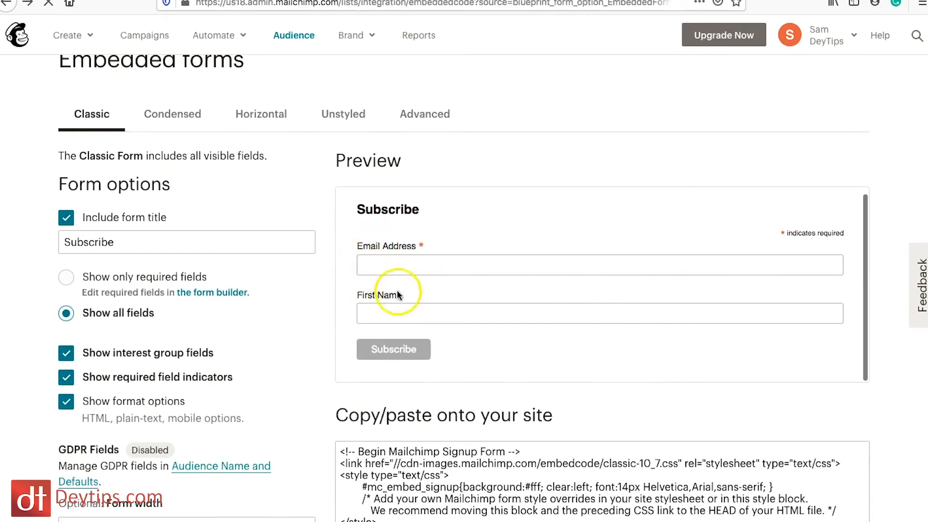
{"action": "scroll", "coordinate": [392, 300], "scroll_direction": "down", "scroll_amount": 4}
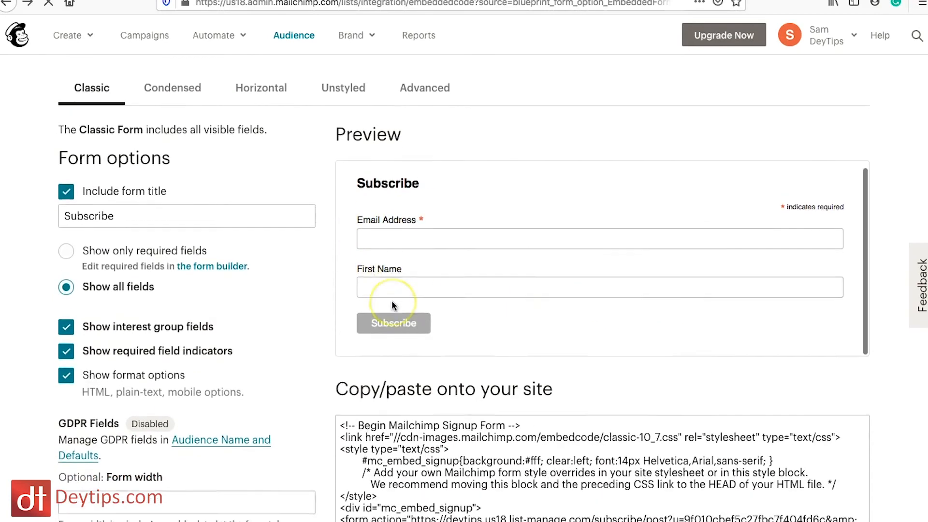
{"action": "scroll", "coordinate": [383, 289], "scroll_direction": "down", "scroll_amount": 2}
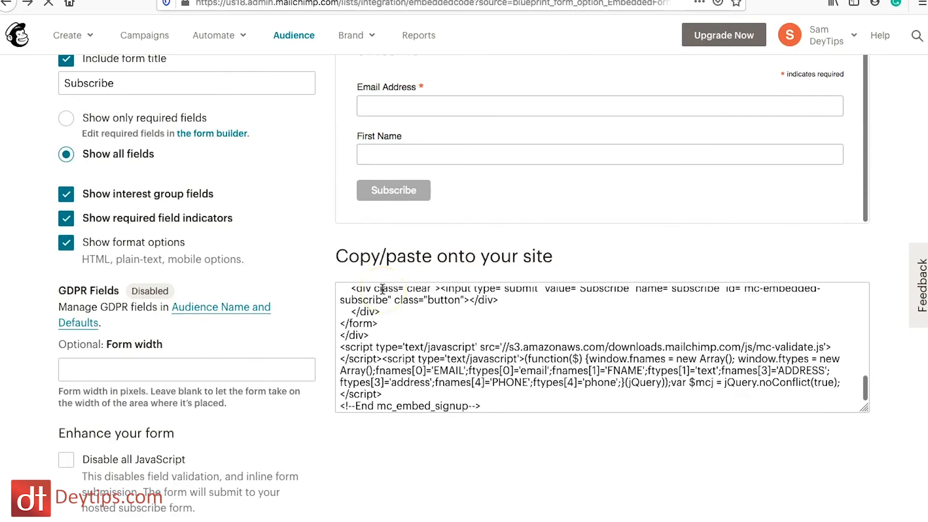
{"action": "left_click", "coordinate": [493, 410]}
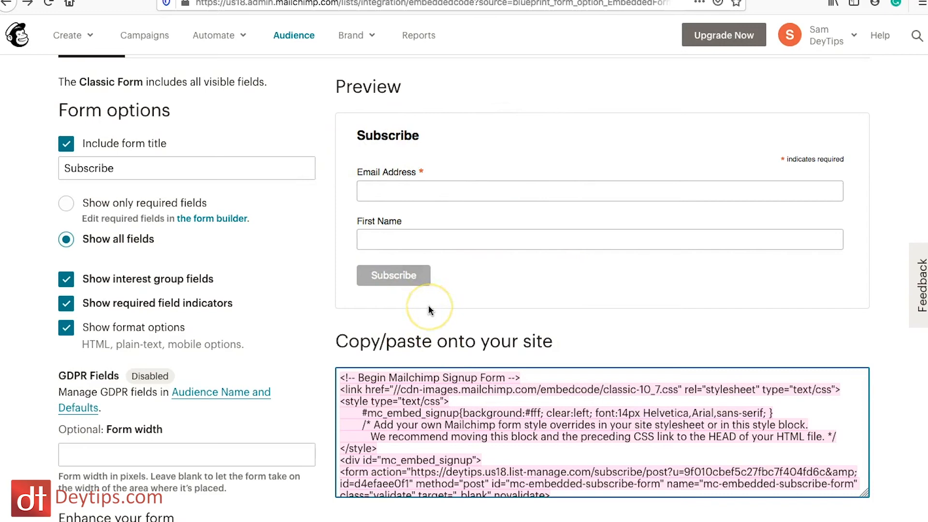
{"action": "scroll", "coordinate": [429, 306], "scroll_direction": "up", "scroll_amount": 7}
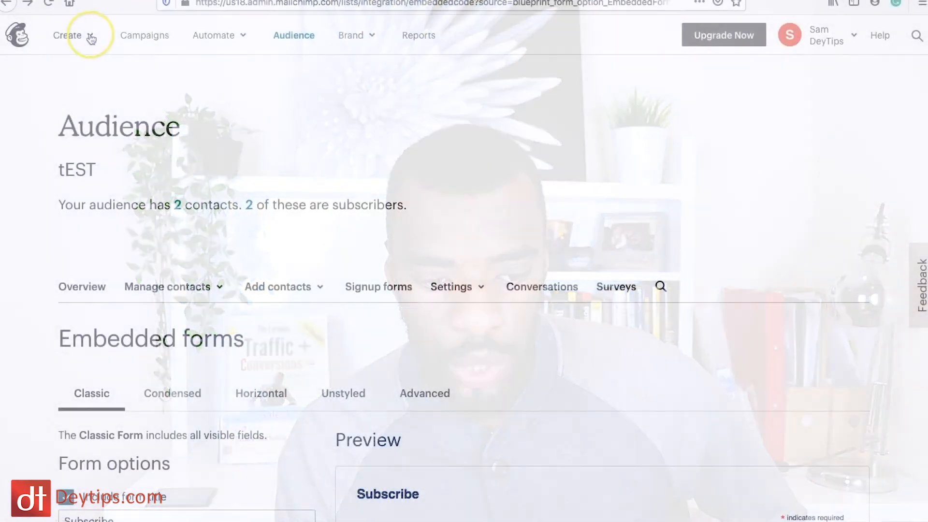
- Create a landing page named "YouTube test" for the tEST audience and begin designing it
{"action": "left_click", "coordinate": [90, 37]}
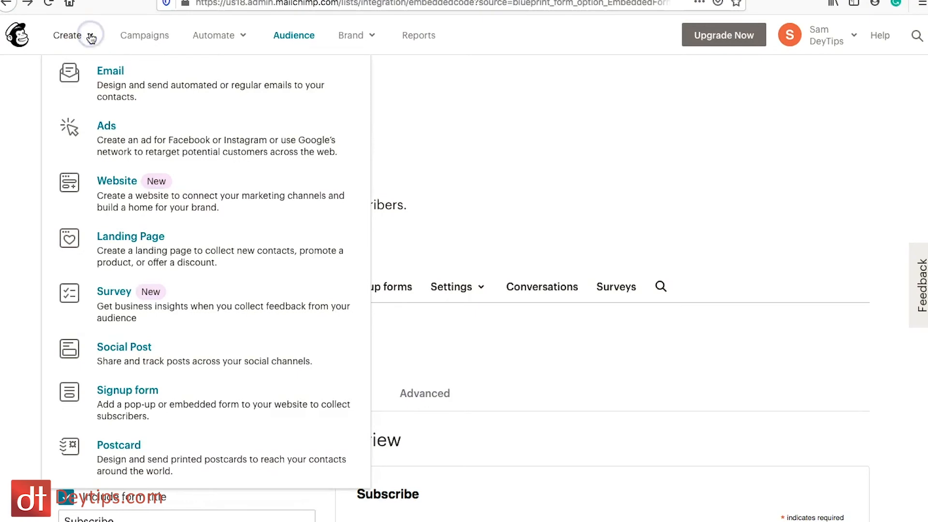
{"action": "left_click", "coordinate": [121, 243]}
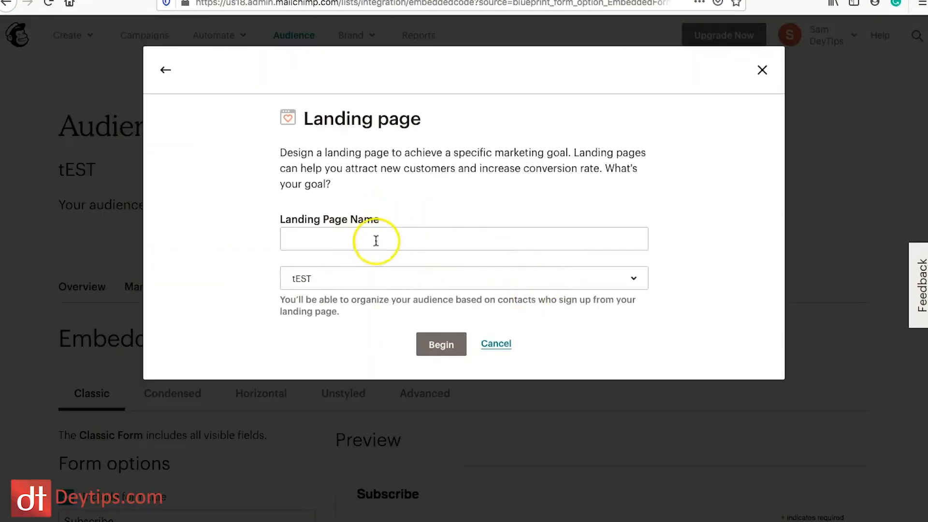
{"action": "left_click", "coordinate": [371, 236]}
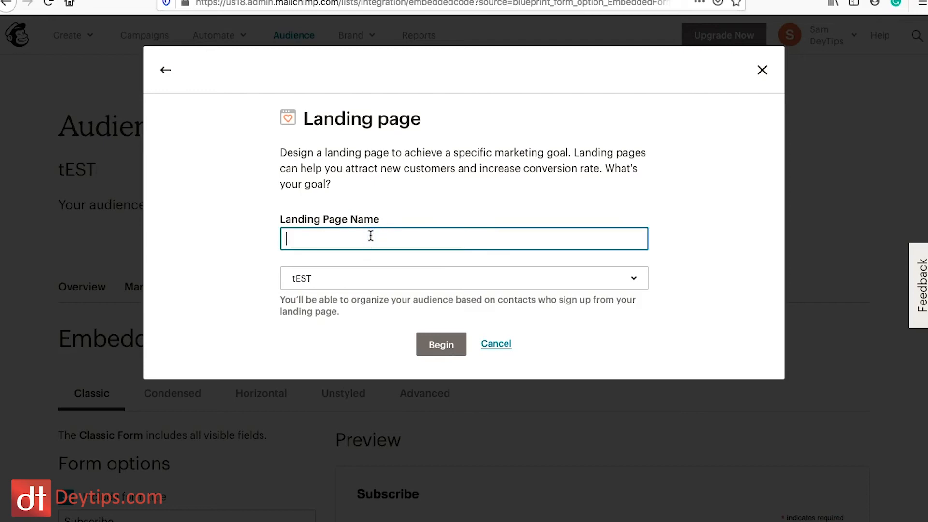
{"action": "type", "text": "y"}
{"action": "key", "text": "BackSpace"}
{"action": "key", "text": "BackSpace"}
{"action": "type", "text": "y"}
{"action": "left_click", "coordinate": [344, 260]}
{"action": "left_click", "coordinate": [447, 346]}
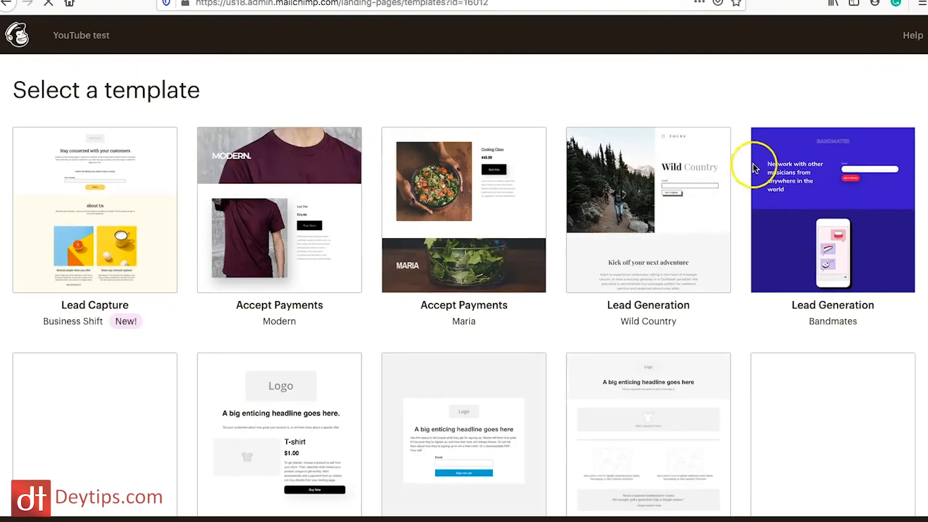
- Choose the Bandmates Lead Generation template for the landing page and look over its layout
{"action": "left_click", "coordinate": [866, 210]}
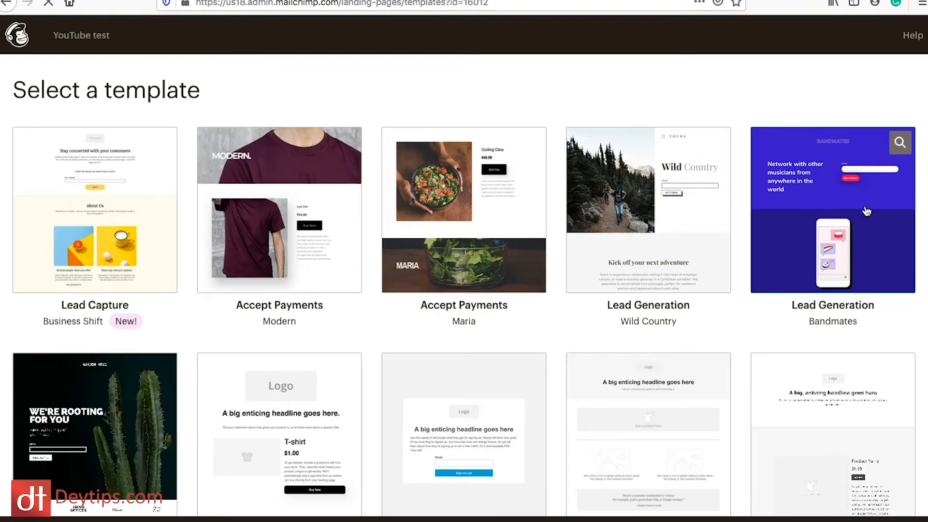
{"action": "left_click_drag", "start_coordinate": [863, 204], "coordinate": [426, 179]}
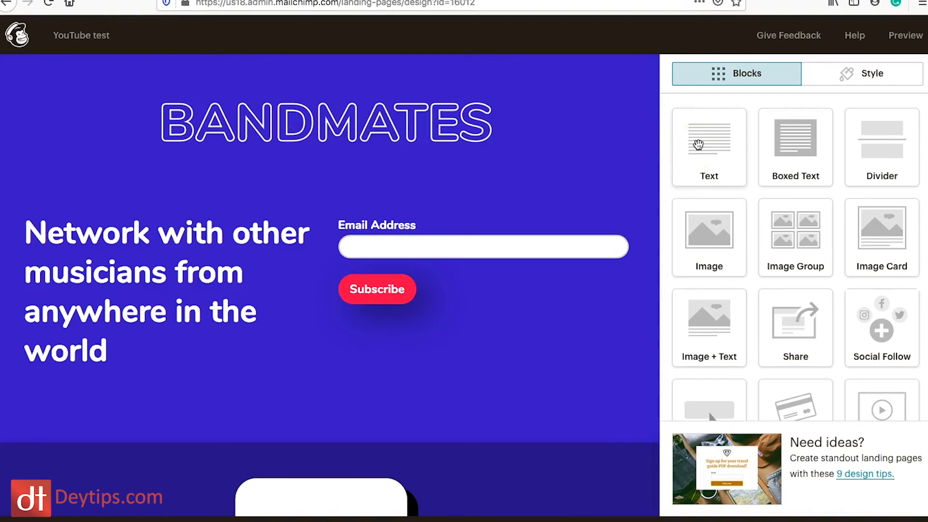
{"action": "scroll", "coordinate": [368, 321], "scroll_direction": "down", "scroll_amount": 3}
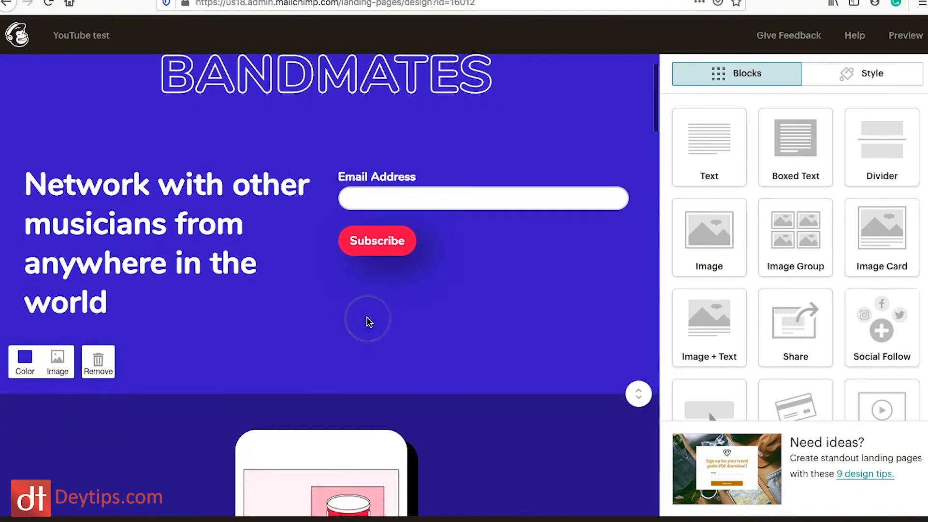
{"action": "scroll", "coordinate": [369, 321], "scroll_direction": "up", "scroll_amount": 3}
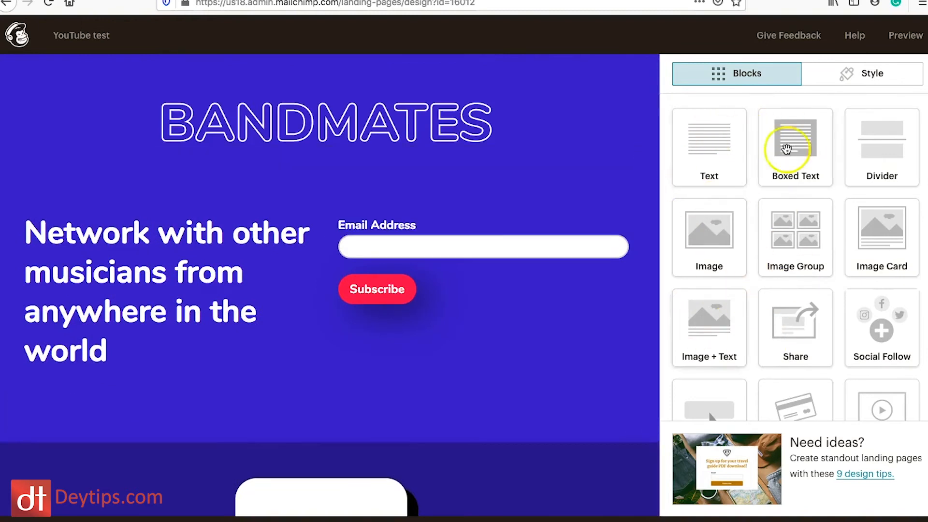
- Add a text block directly below the BANDMATES heading, and open the signup form block for editing
{"action": "scroll", "coordinate": [721, 296], "scroll_direction": "down", "scroll_amount": 1}
{"action": "scroll", "coordinate": [708, 296], "scroll_direction": "up", "scroll_amount": 1}
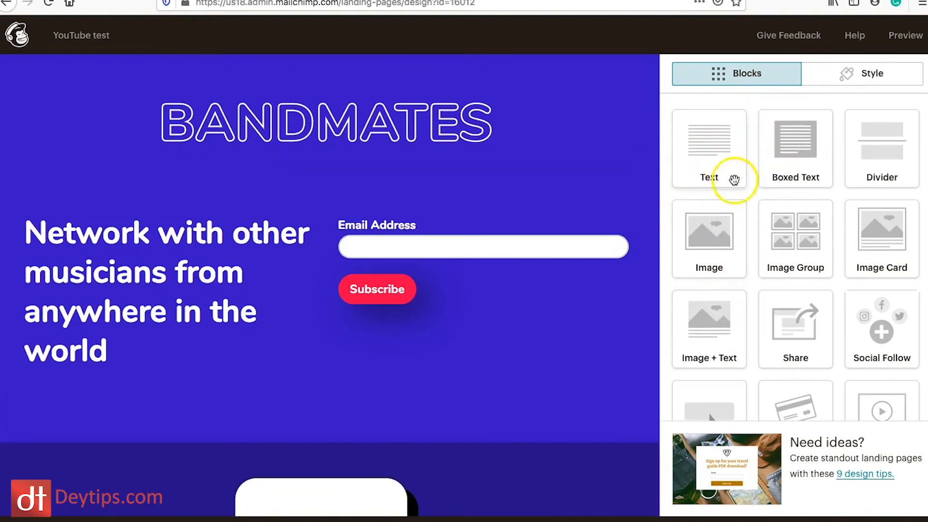
{"action": "left_click_drag", "start_coordinate": [732, 166], "coordinate": [344, 150]}
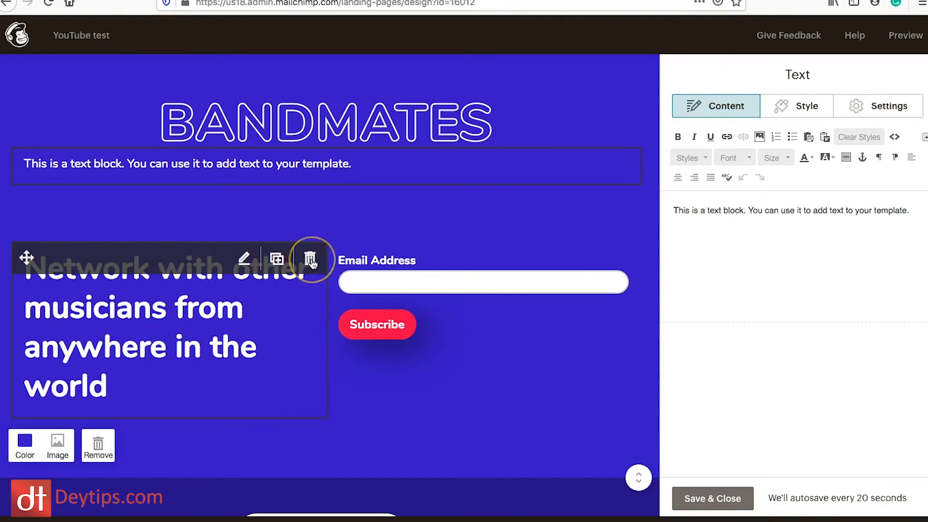
{"action": "scroll", "coordinate": [378, 270], "scroll_direction": "down", "scroll_amount": 3}
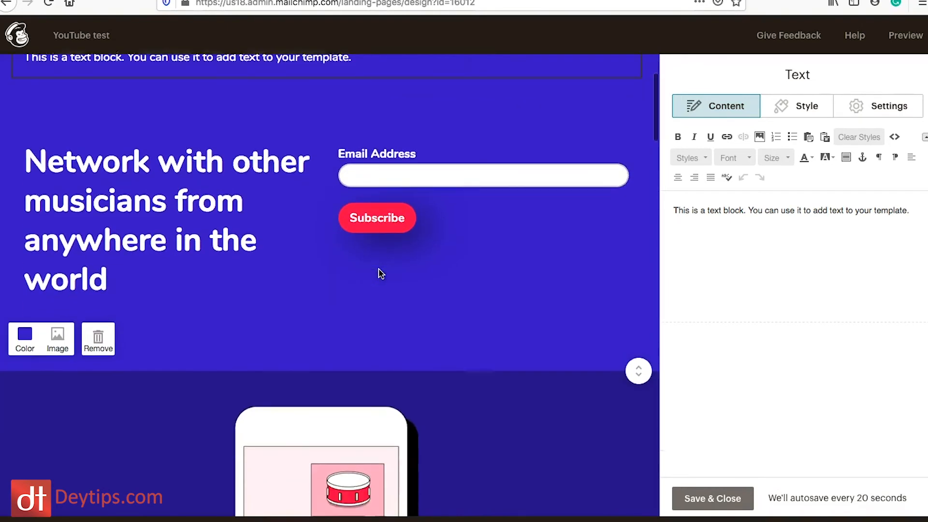
{"action": "scroll", "coordinate": [372, 217], "scroll_direction": "up", "scroll_amount": 1}
{"action": "left_click_drag", "start_coordinate": [259, 177], "coordinate": [356, 180]}
- Replace the phone illustration with Making sales online.png from the Content Studio and look through the rest of the page
{"action": "scroll", "coordinate": [289, 316], "scroll_direction": "down", "scroll_amount": 7}
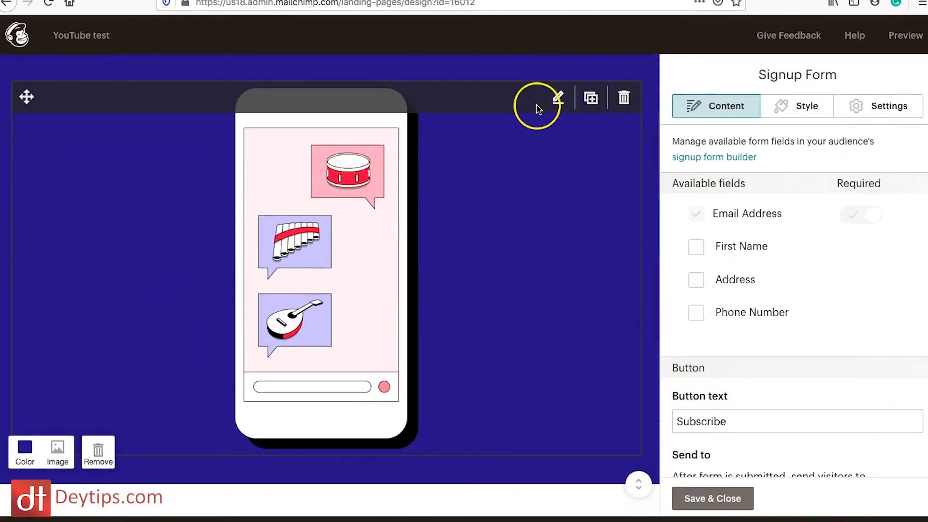
{"action": "left_click", "coordinate": [558, 97]}
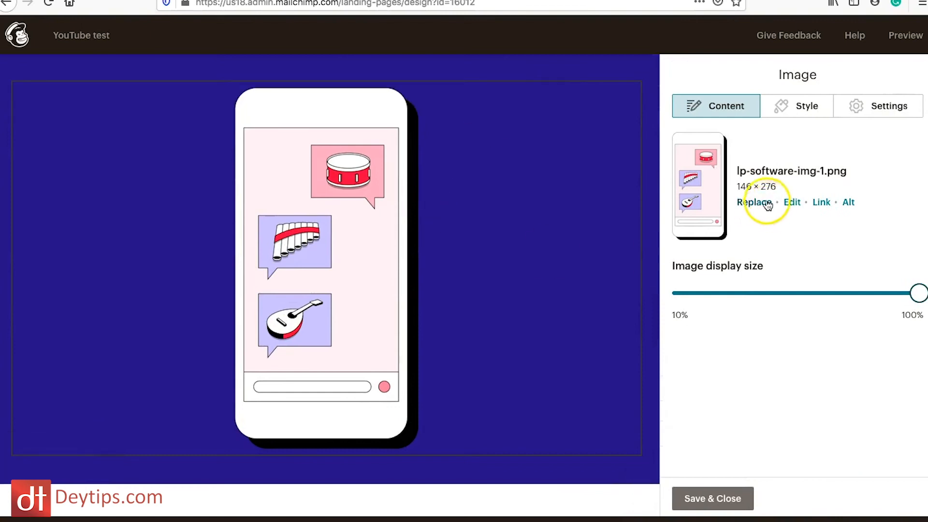
{"action": "left_click", "coordinate": [758, 203]}
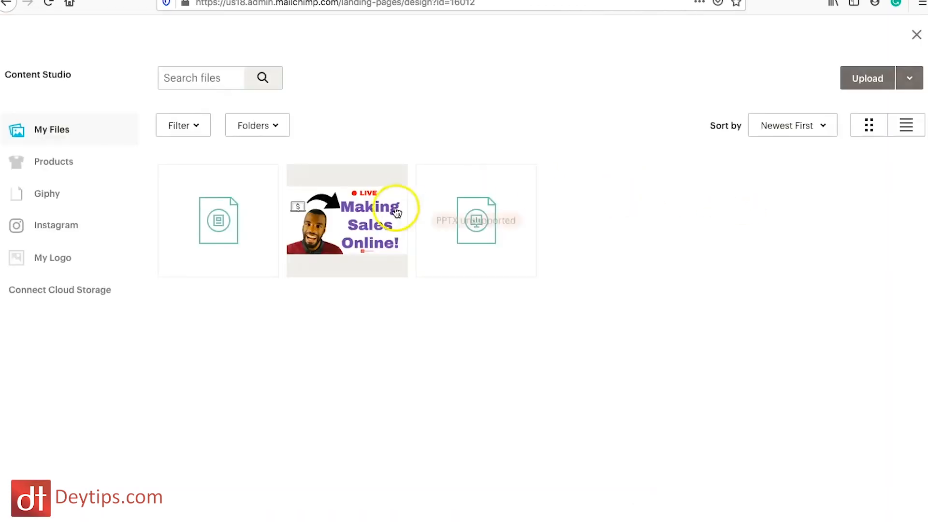
{"action": "left_click", "coordinate": [342, 212]}
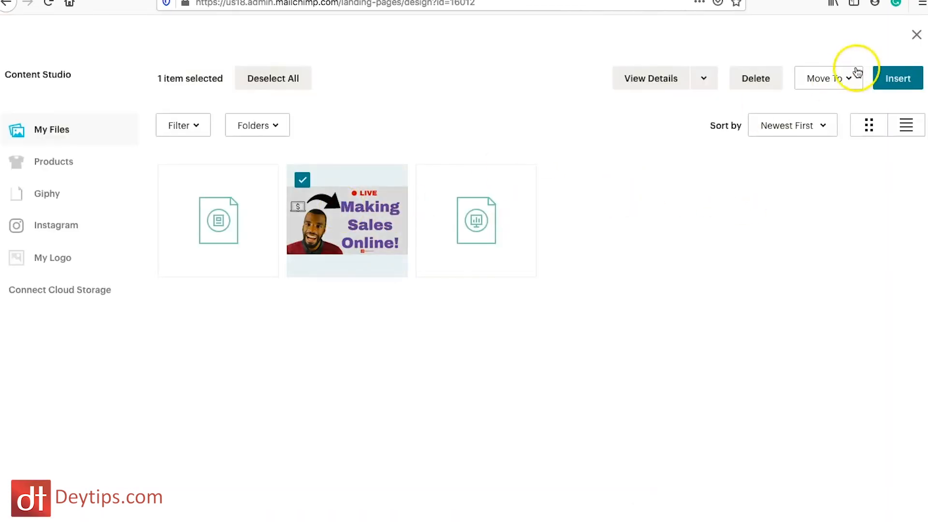
{"action": "left_click", "coordinate": [898, 78]}
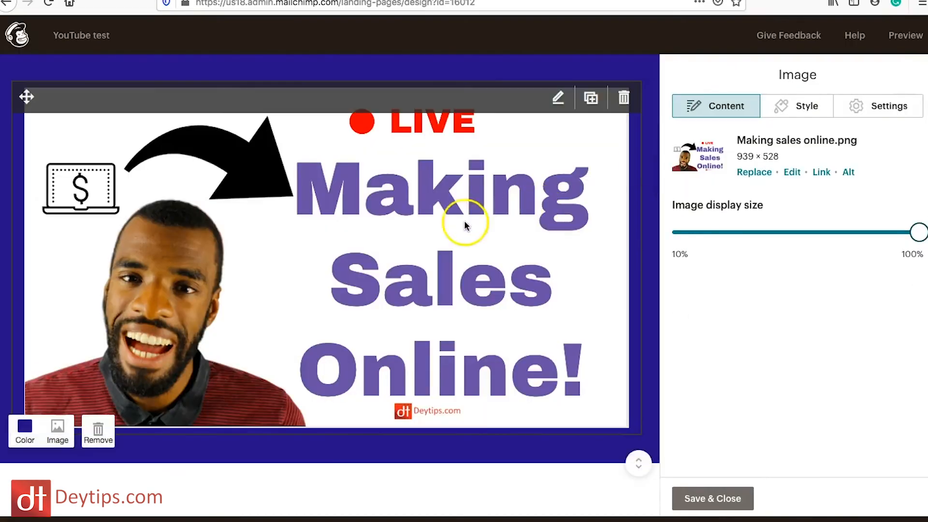
{"action": "scroll", "coordinate": [422, 266], "scroll_direction": "down", "scroll_amount": 15}
{"action": "scroll", "coordinate": [422, 266], "scroll_direction": "up", "scroll_amount": 7}
{"action": "scroll", "coordinate": [421, 266], "scroll_direction": "down", "scroll_amount": 5}
{"action": "scroll", "coordinate": [422, 266], "scroll_direction": "up", "scroll_amount": 12}
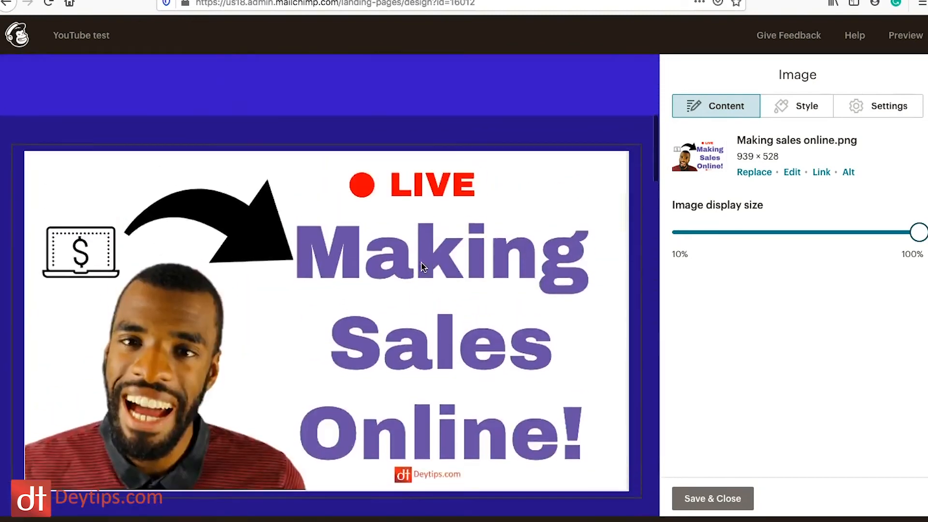
{"action": "scroll", "coordinate": [424, 267], "scroll_direction": "up", "scroll_amount": 3}
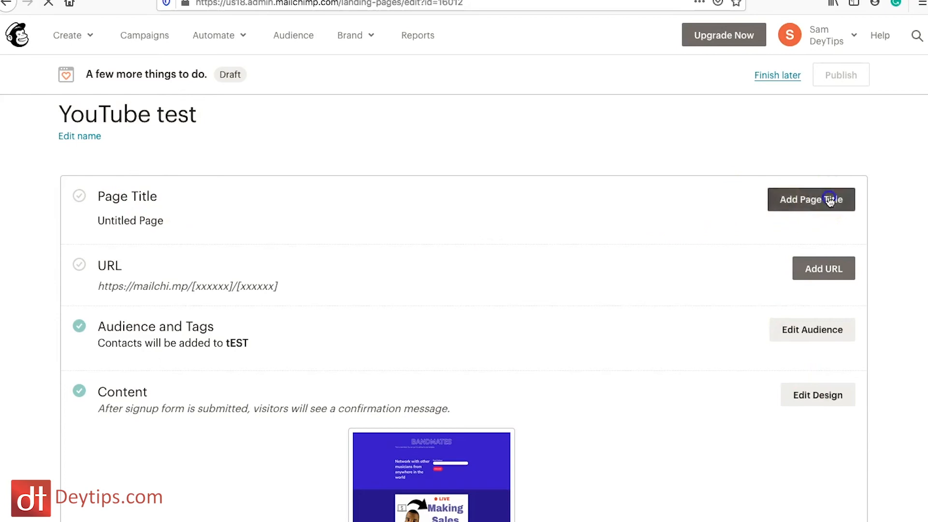
- Set the landing page's title to "Test landing page" and save it
{"action": "left_click", "coordinate": [775, 199]}
{"action": "left_click", "coordinate": [171, 250]}
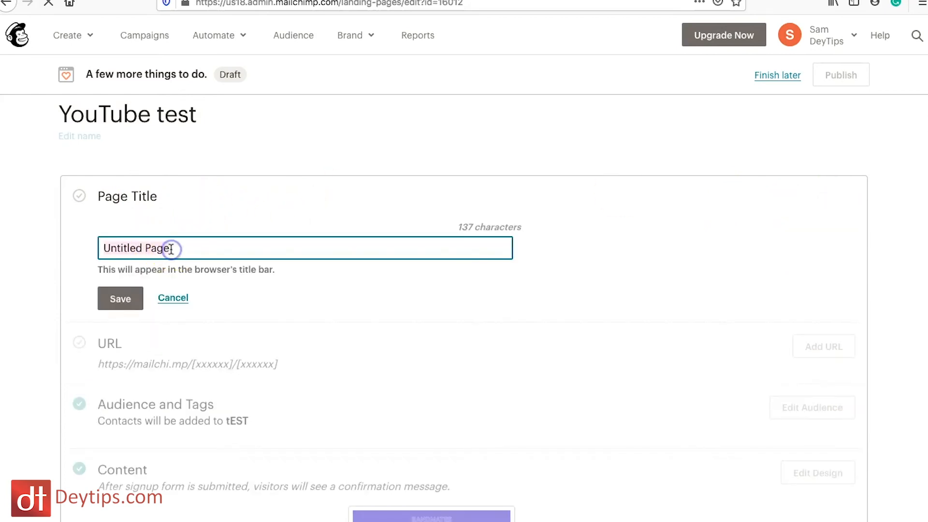
{"action": "type", "text": "tES"}
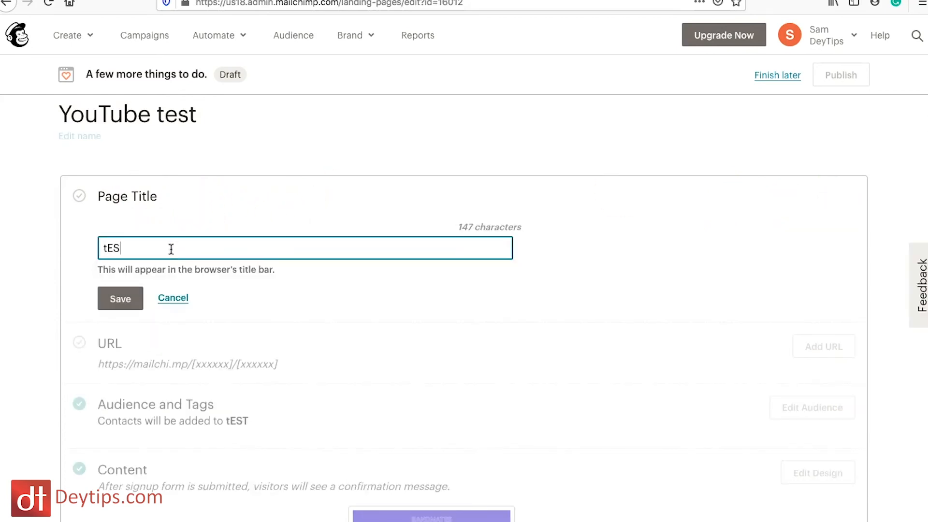
{"action": "key", "text": "BackSpace"}
{"action": "key", "text": "BackSpace"}
{"action": "key", "text": "BackSpace"}
{"action": "type", "text": "Test landing page"}
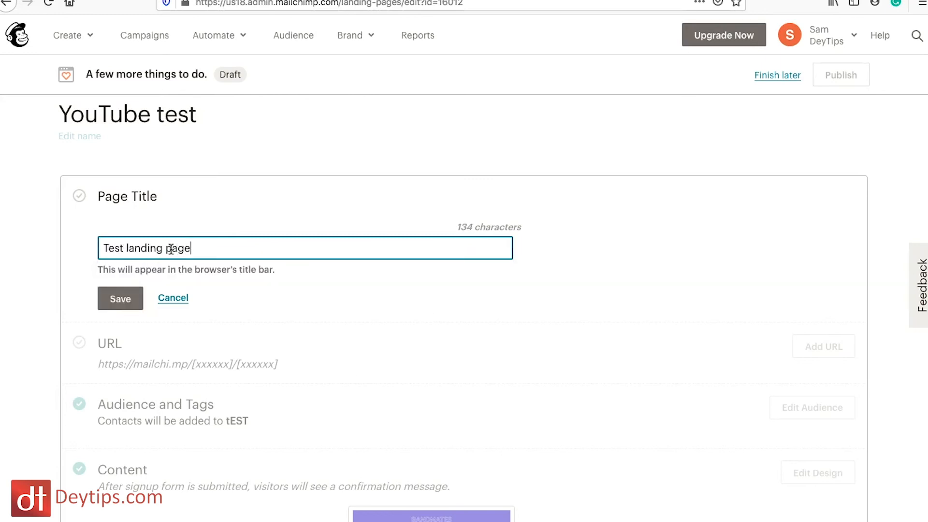
{"action": "left_click", "coordinate": [112, 298]}
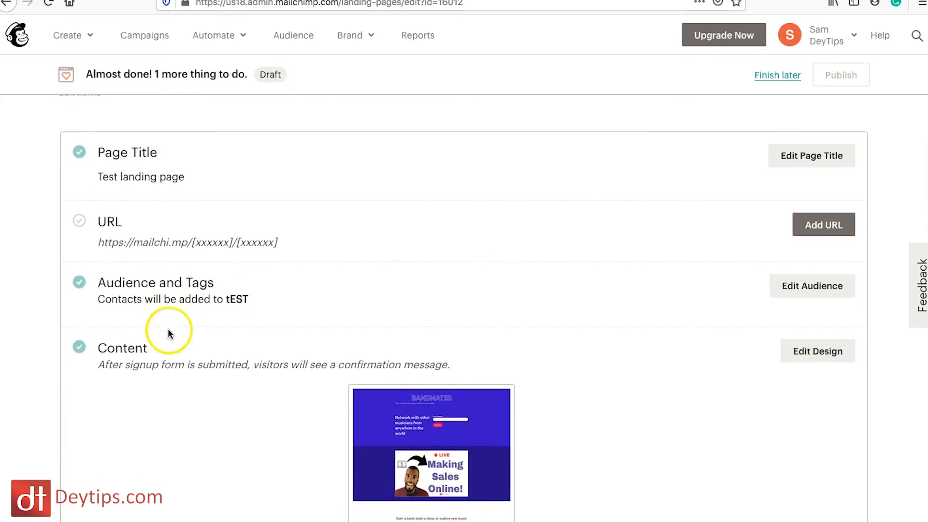
- Open the landing page's URL settings and examine the custom domain and Mailchimp domain options
{"action": "left_click", "coordinate": [822, 221]}
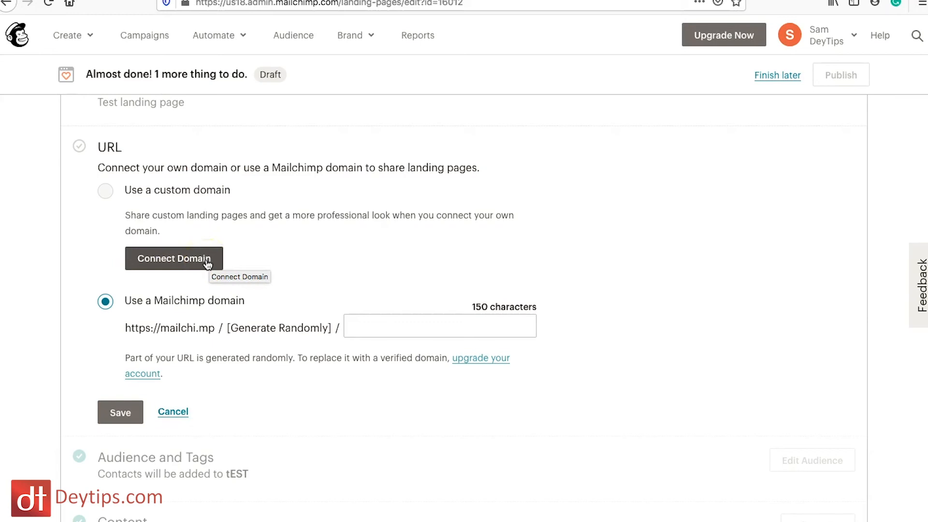
{"action": "left_click", "coordinate": [412, 326]}
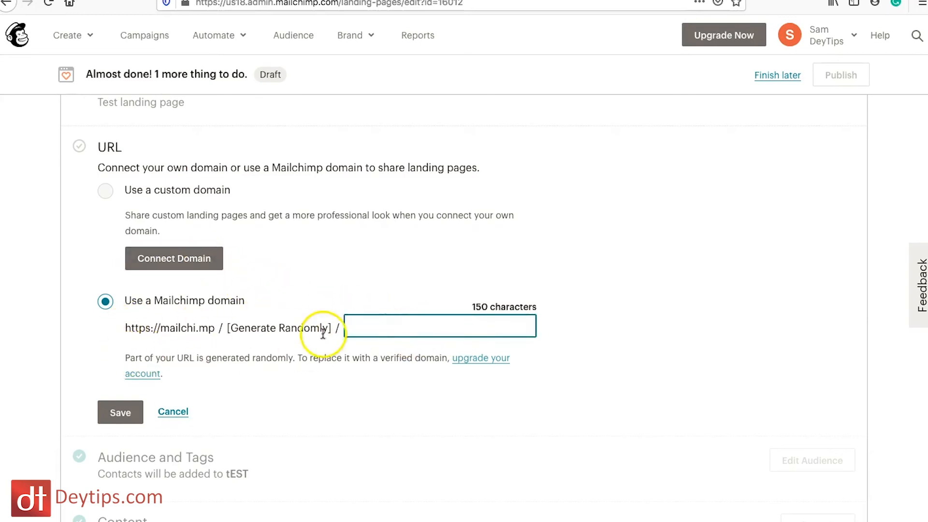
{"action": "scroll", "coordinate": [266, 380], "scroll_direction": "down", "scroll_amount": 4}
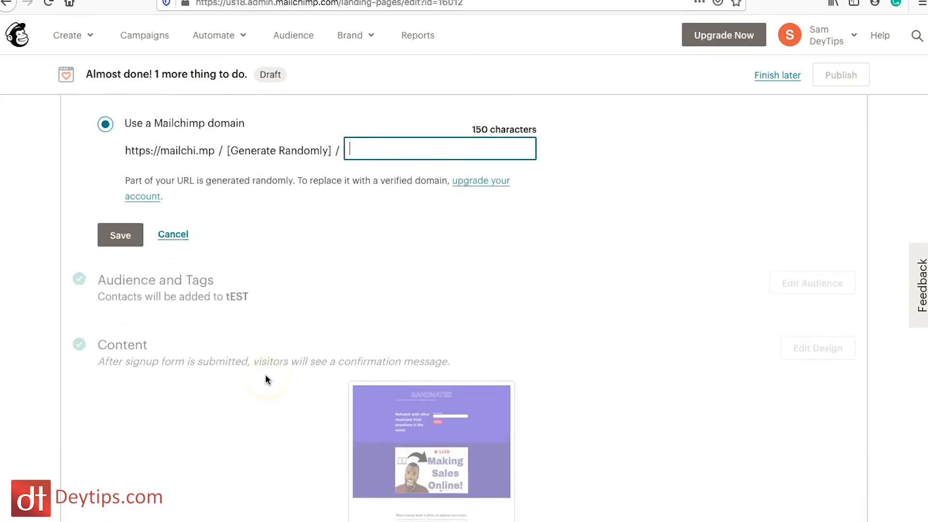
{"action": "scroll", "coordinate": [266, 380], "scroll_direction": "up", "scroll_amount": 5}
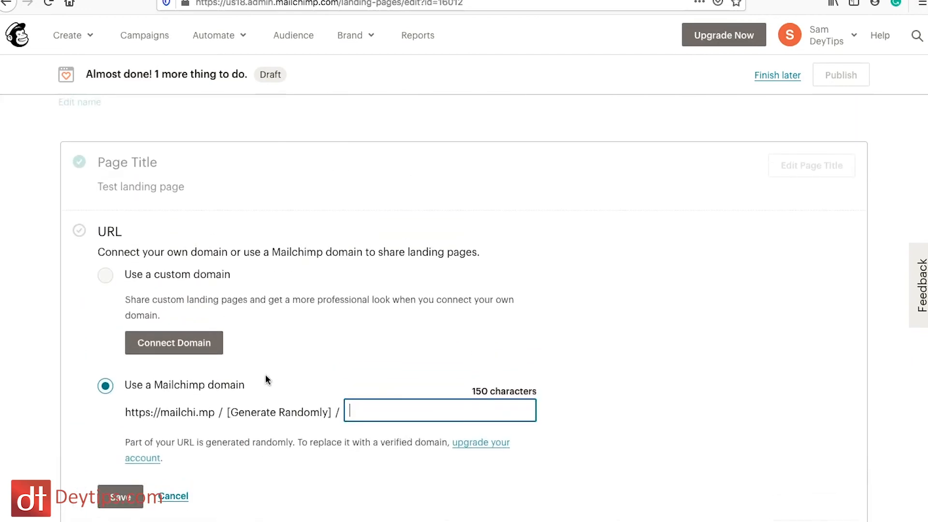